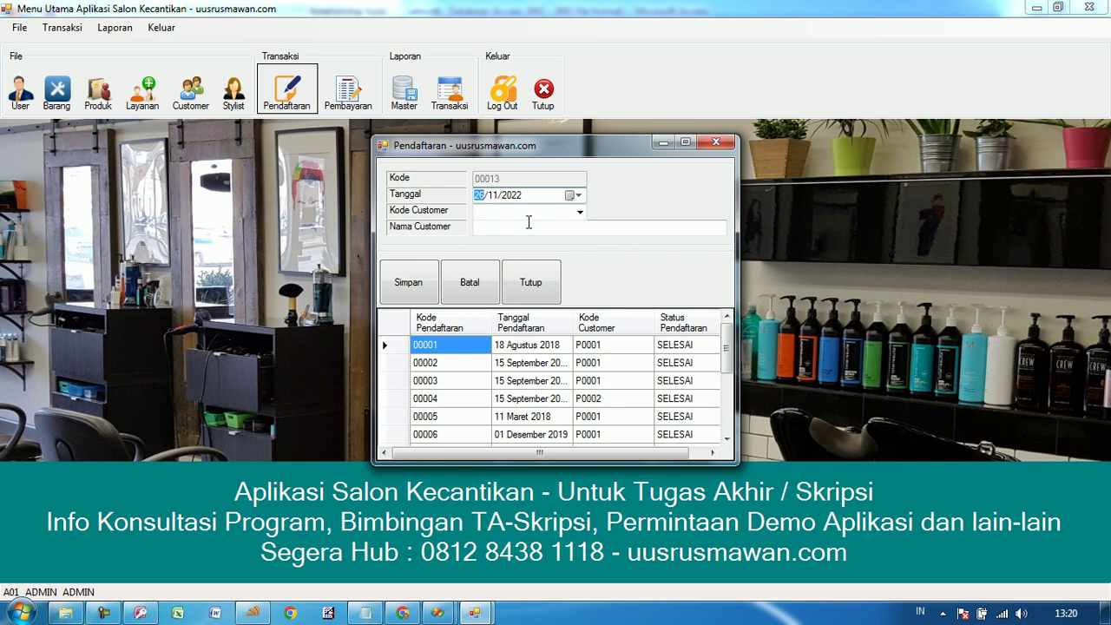
left_click(531, 284)
left_click(349, 94)
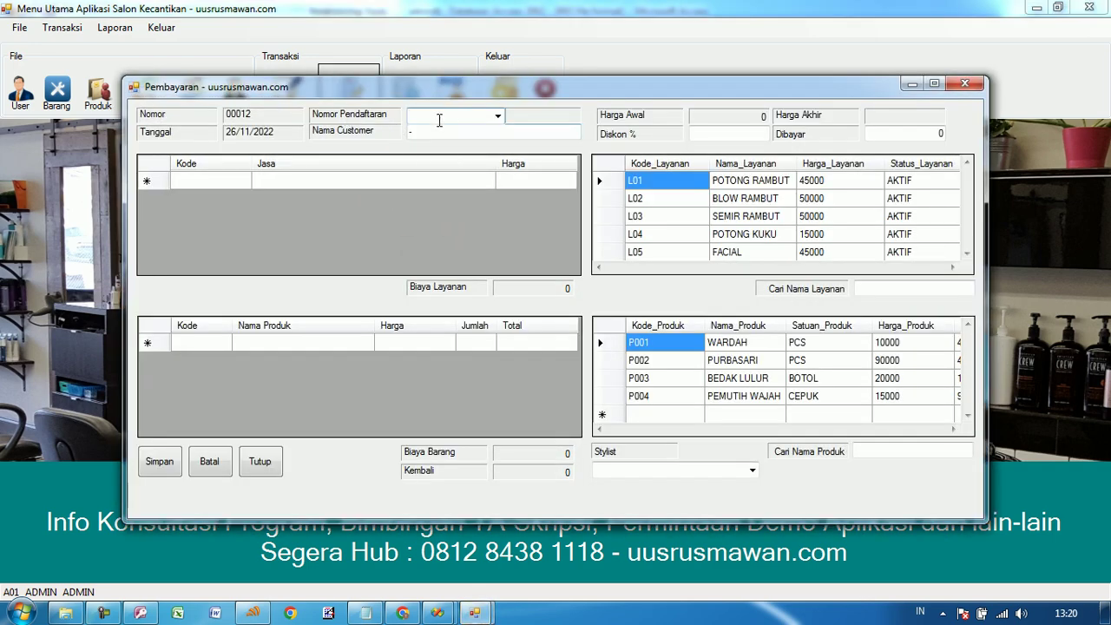
left_click(263, 465)
left_click(289, 103)
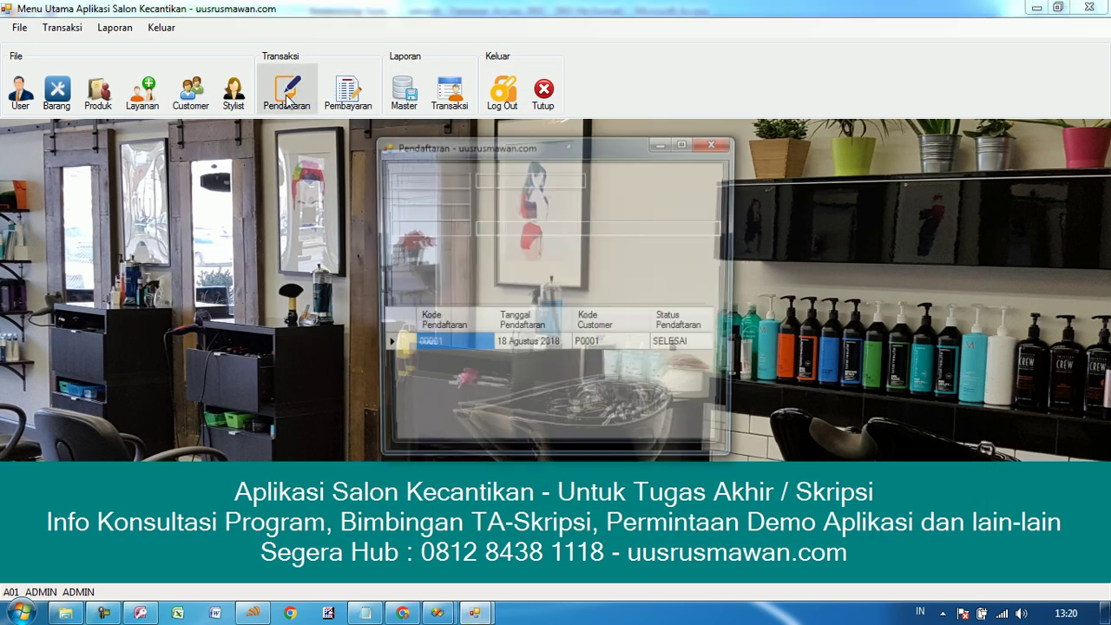
- Save a new registration for the first customer code in the customer list
left_click(581, 211)
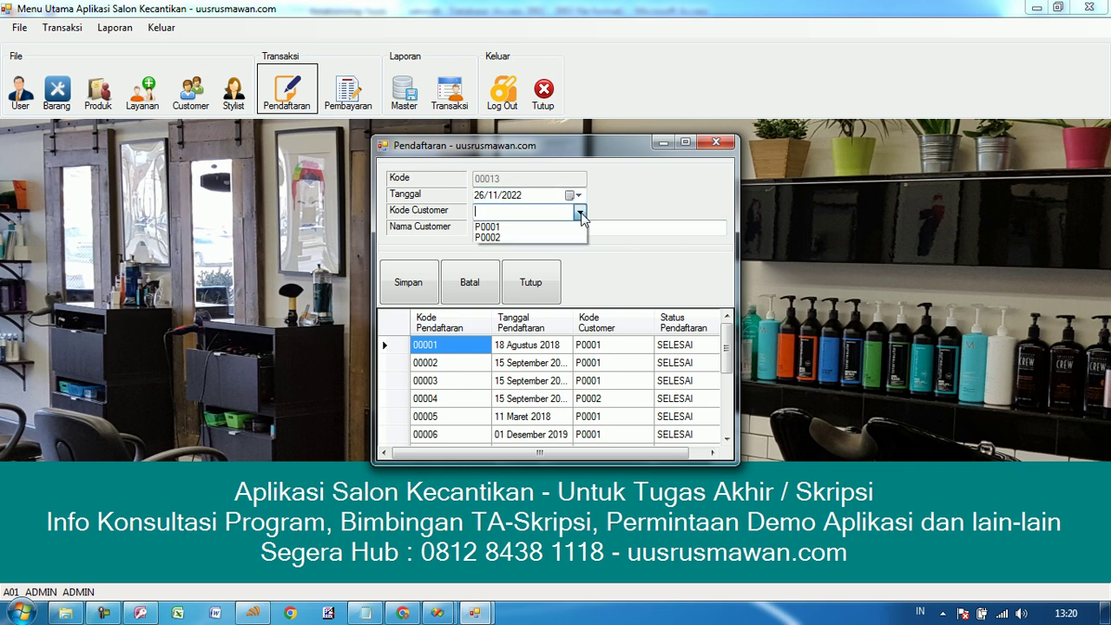
left_click(528, 228)
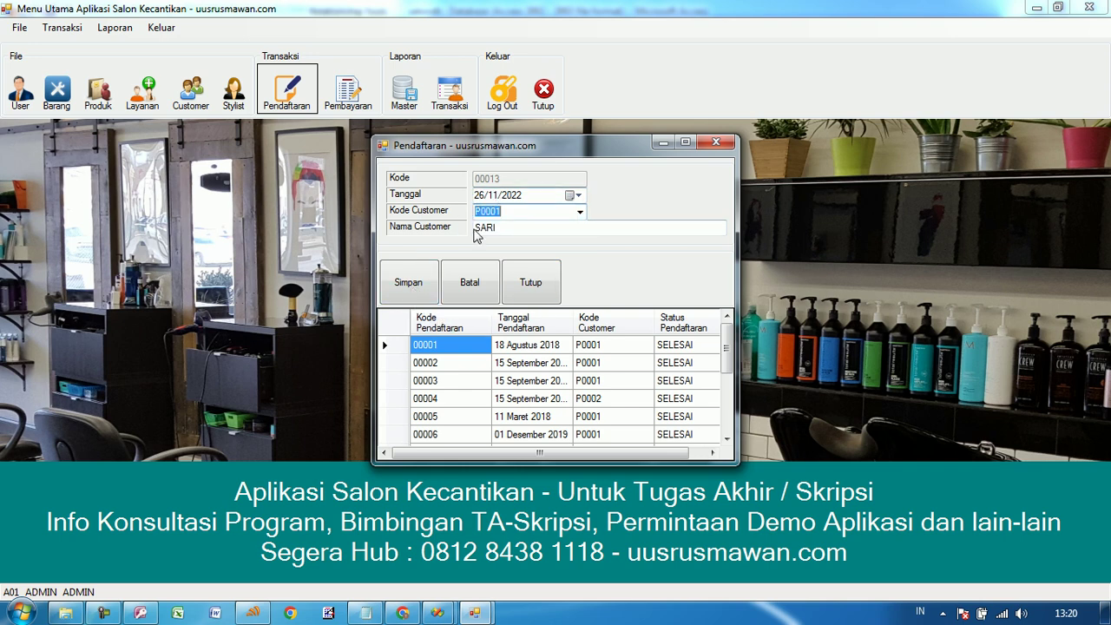
left_click(418, 291)
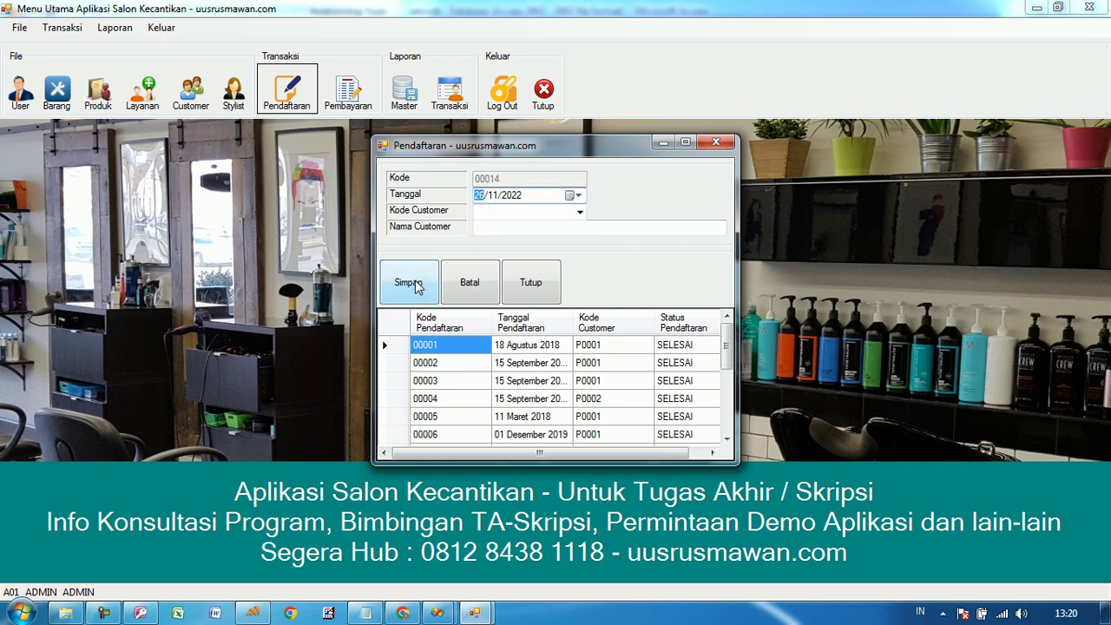
- Save another registration for the second customer code and close the registration form
left_click(579, 212)
left_click(521, 244)
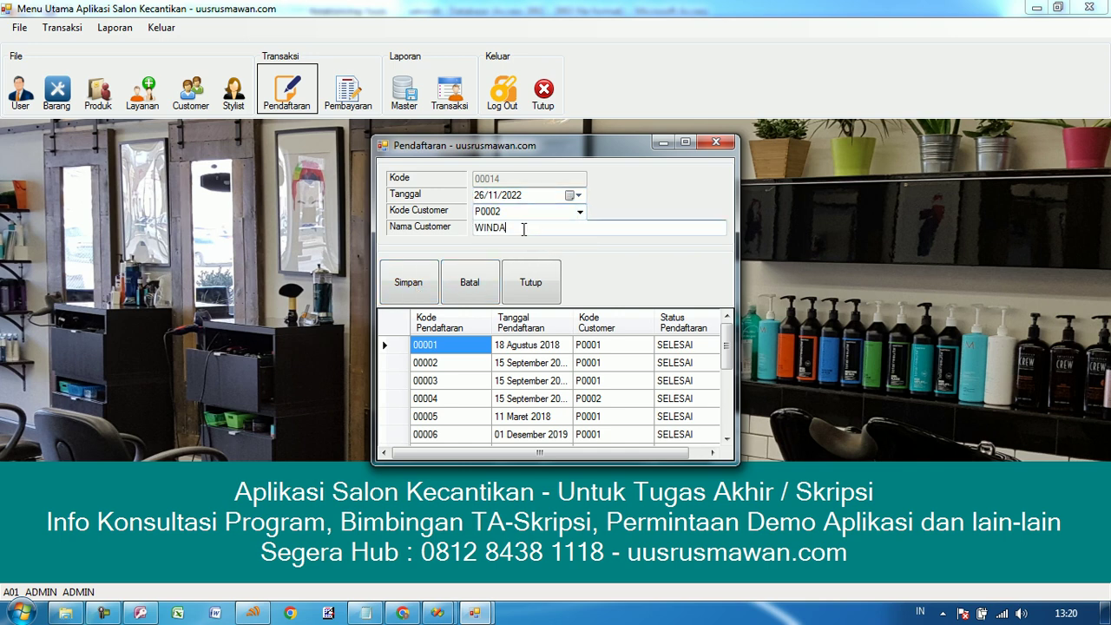
left_click(415, 291)
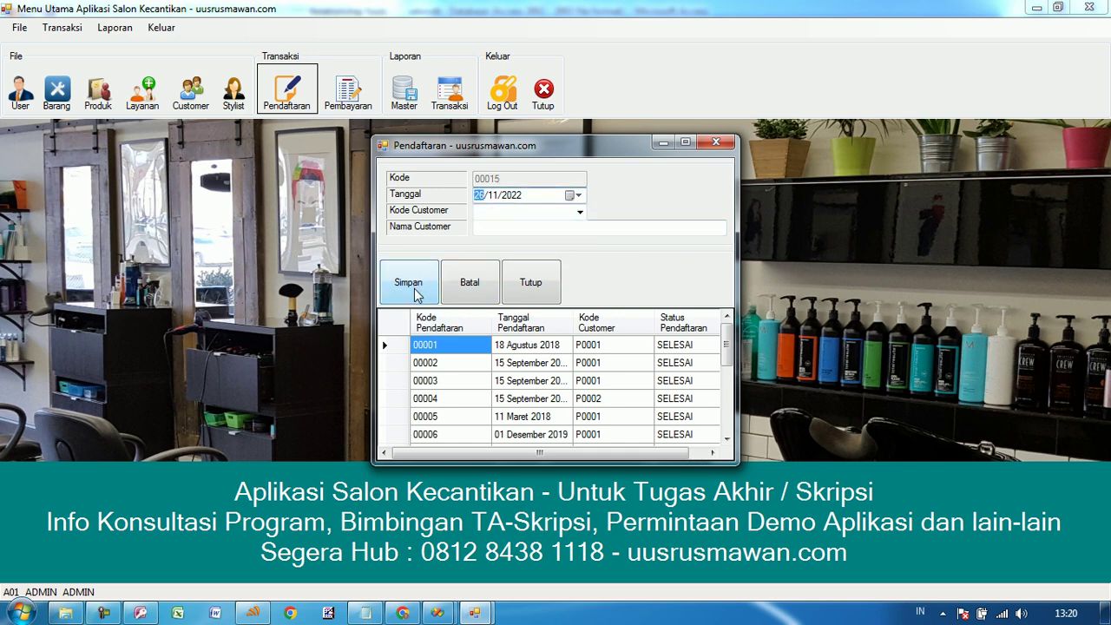
left_click(531, 291)
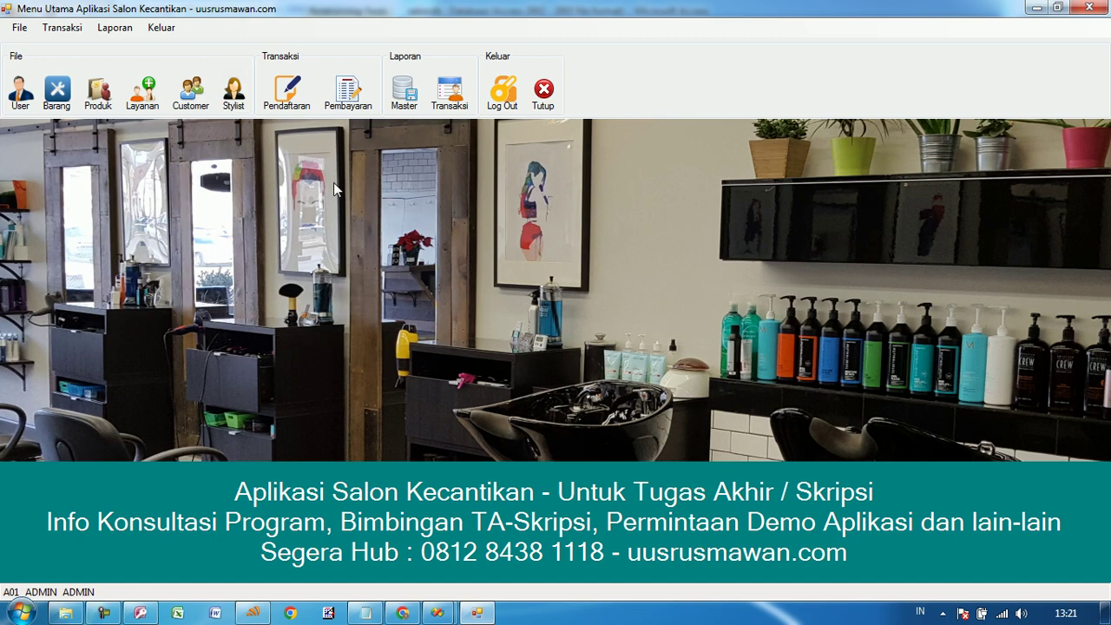
- Open the payment form and choose the first pending registration number for the new payment
left_click(348, 90)
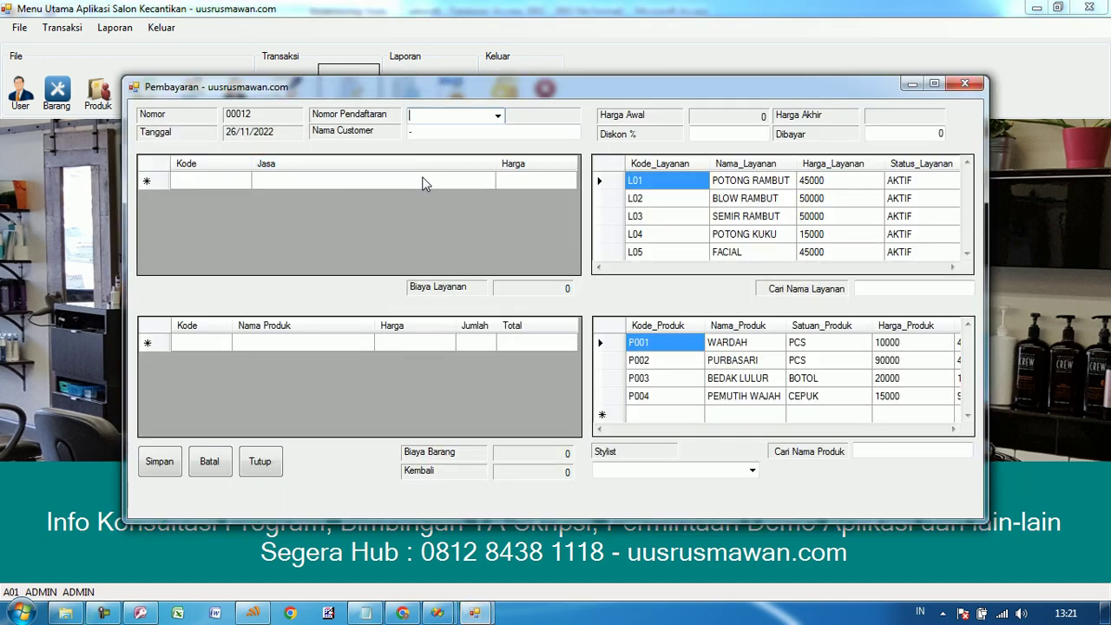
left_click(497, 118)
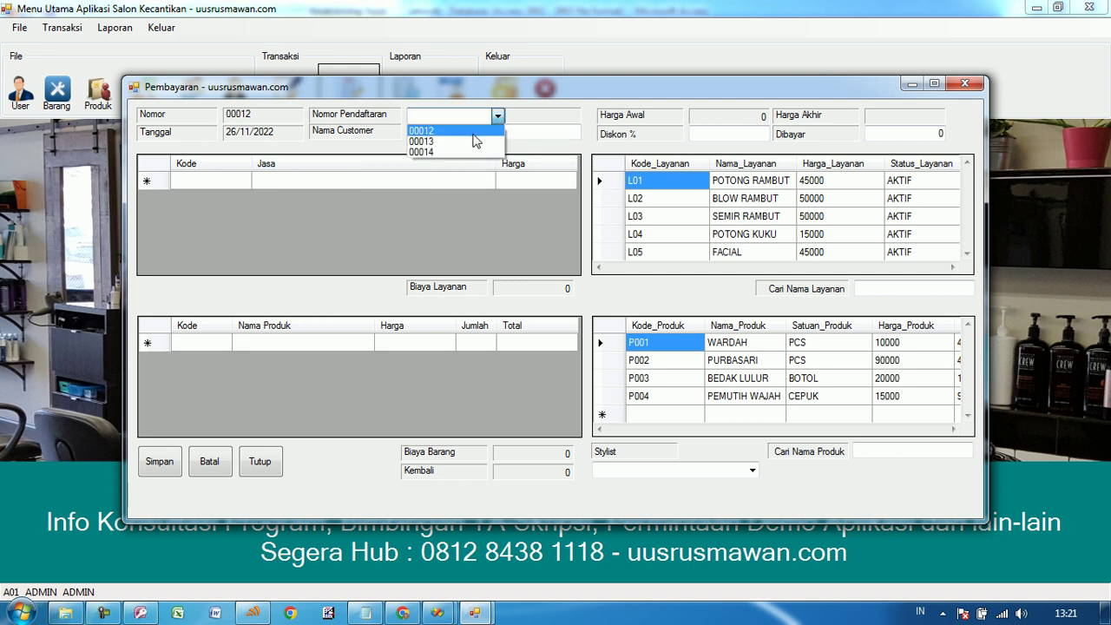
left_click(361, 306)
key("Down")
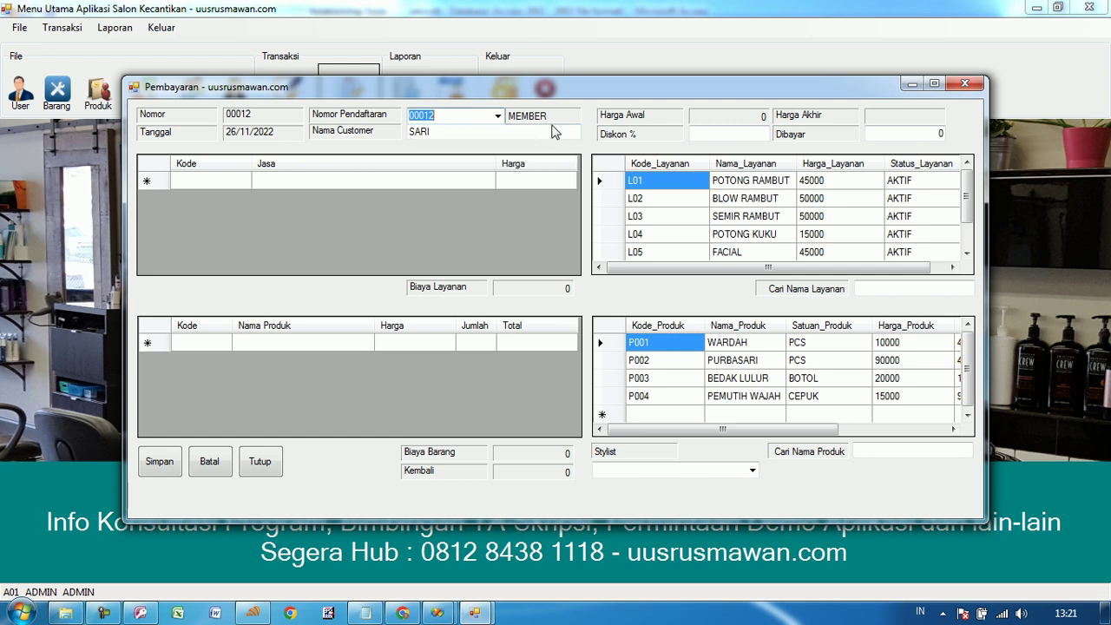
left_click(499, 121)
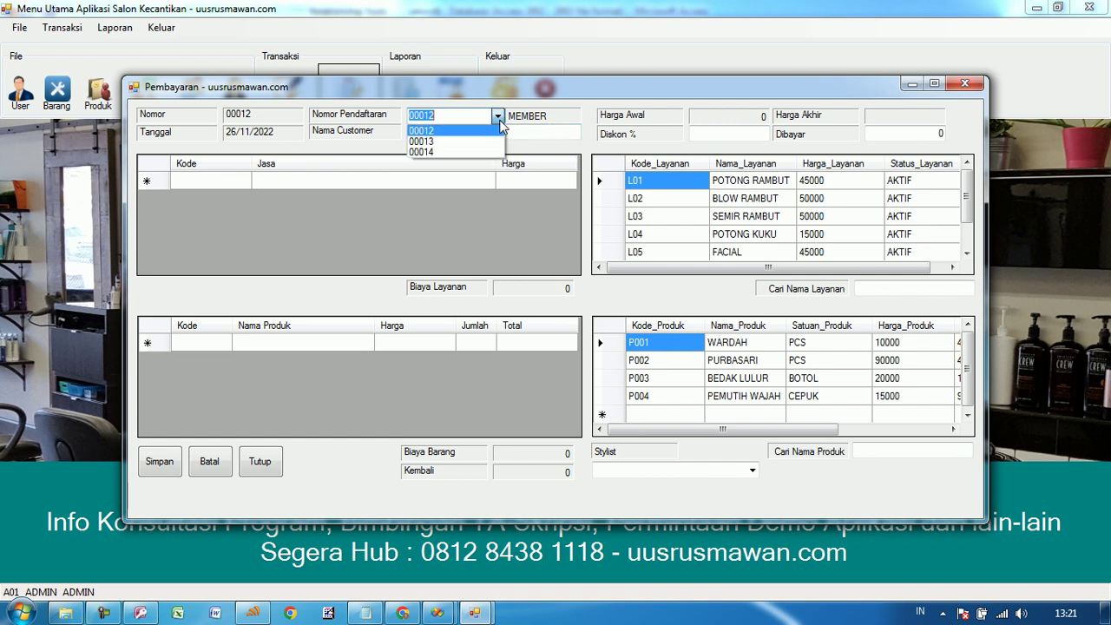
left_click(720, 136)
left_click(721, 137)
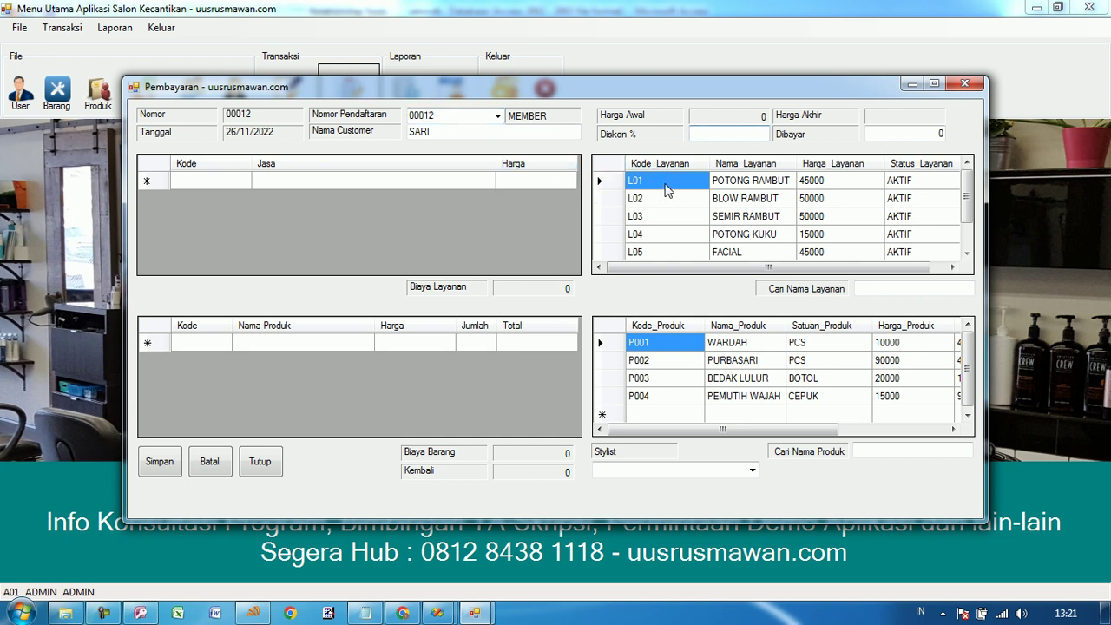
- Add the services POTONG RAMBUT, POTONG KUKU and FACIAL to the payment
double_click(666, 182)
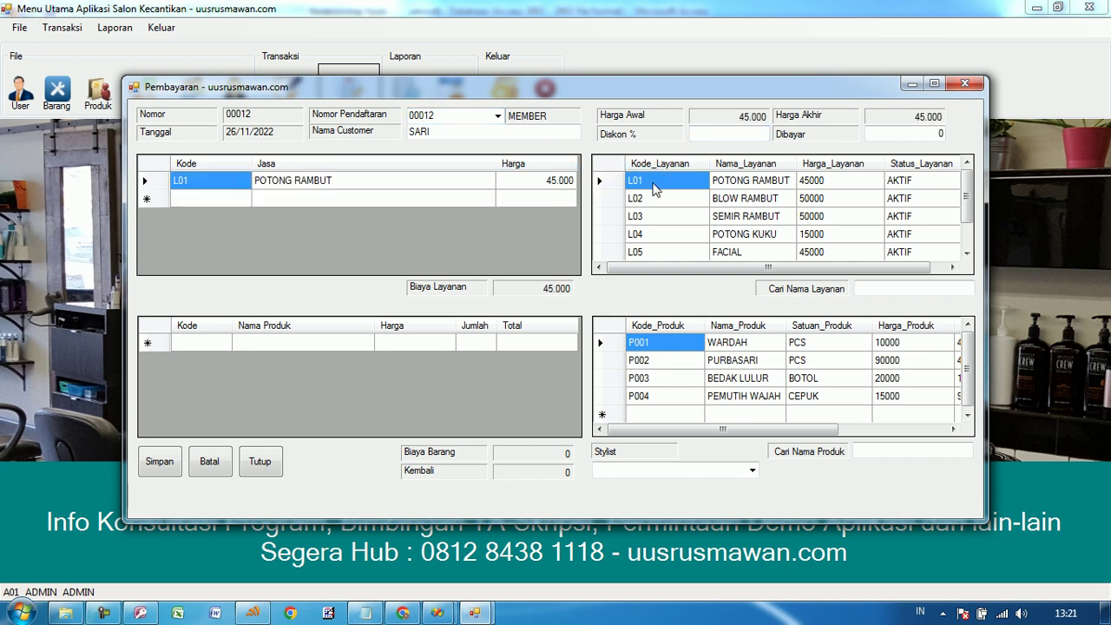
double_click(670, 238)
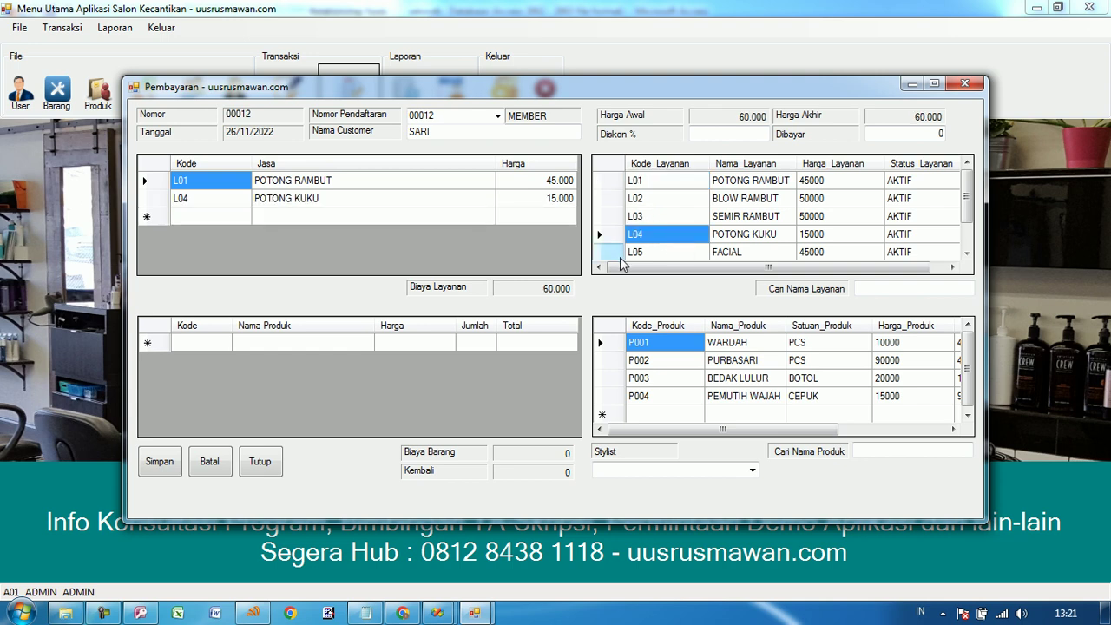
double_click(661, 254)
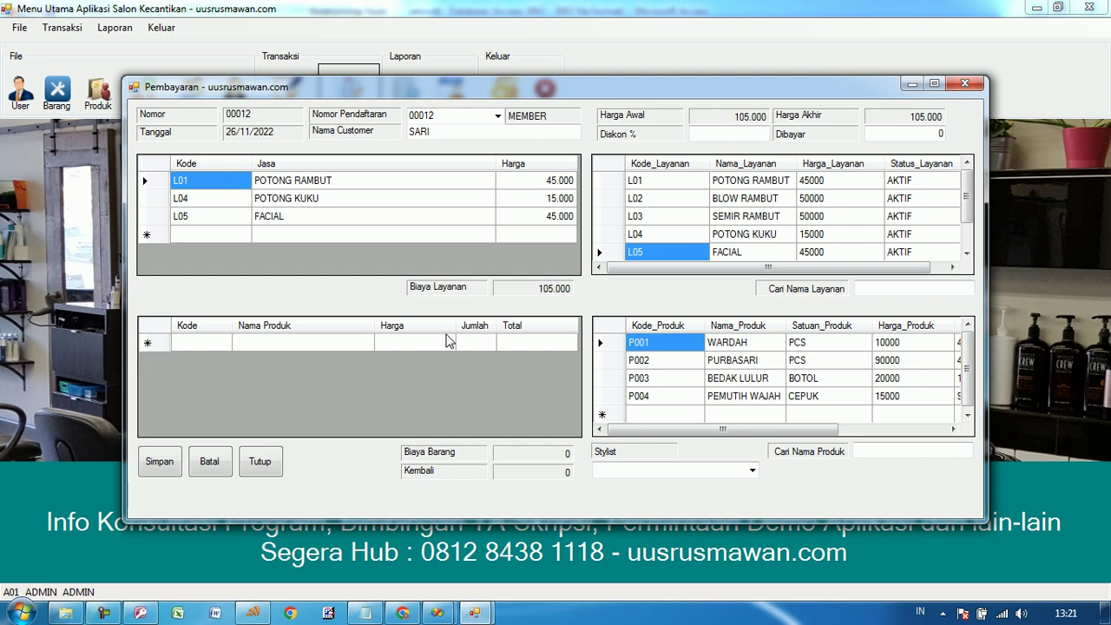
- Add the products PURBASARI and PEMUTIH WAJAH to the payment
left_click(454, 133)
double_click(664, 363)
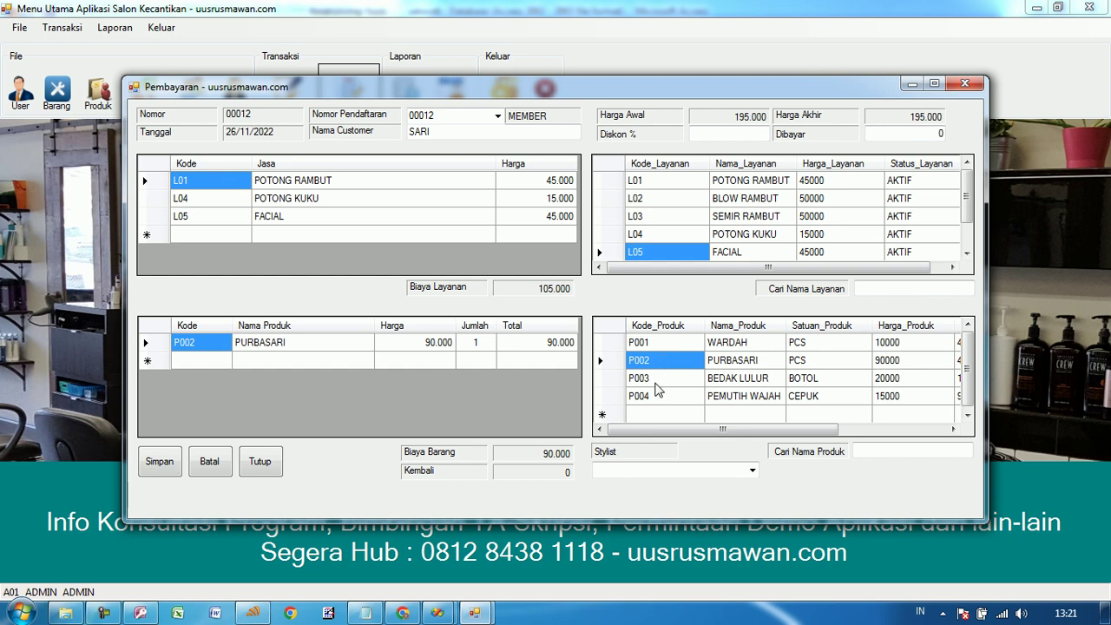
double_click(657, 399)
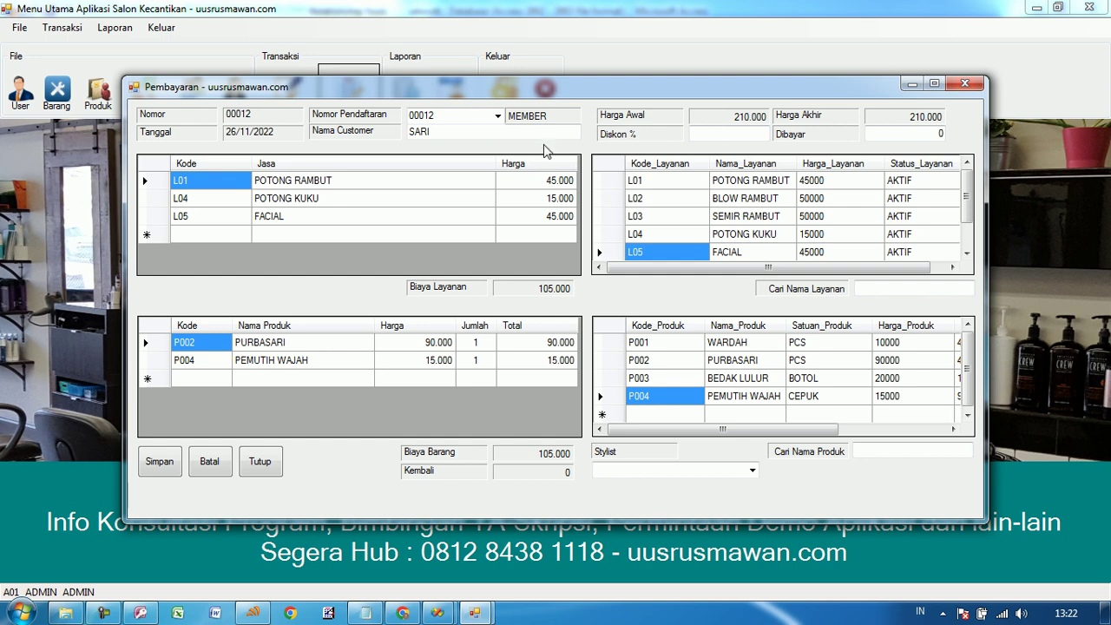
- Try a 2% discount on the payment and dismiss the Windows color scheme prompt
left_click(746, 135)
type("2")
key("Return")
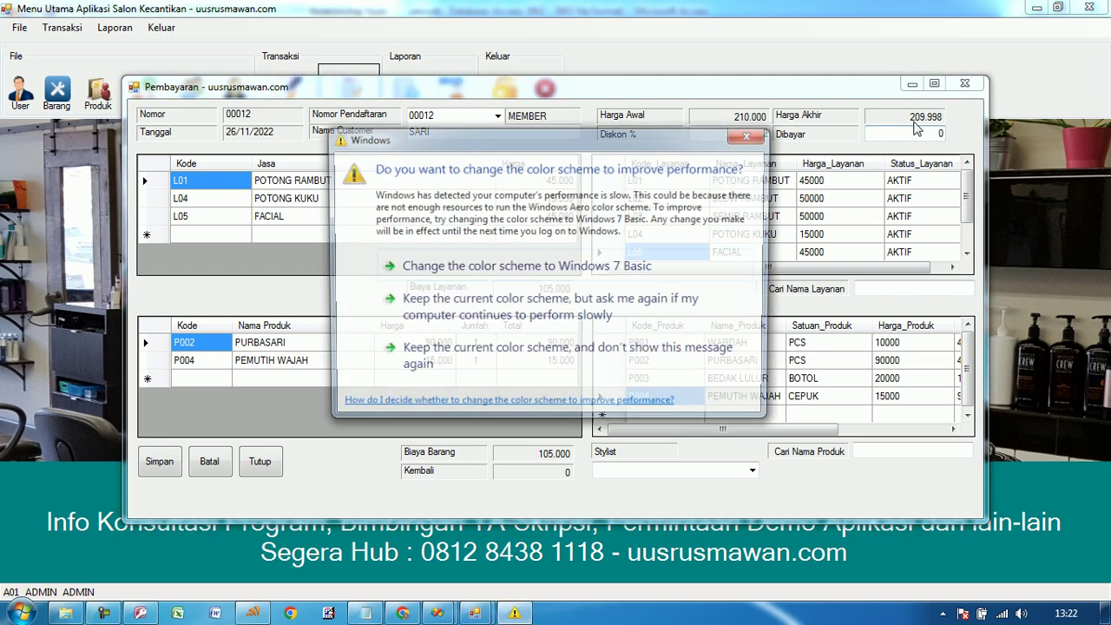
left_click(751, 134)
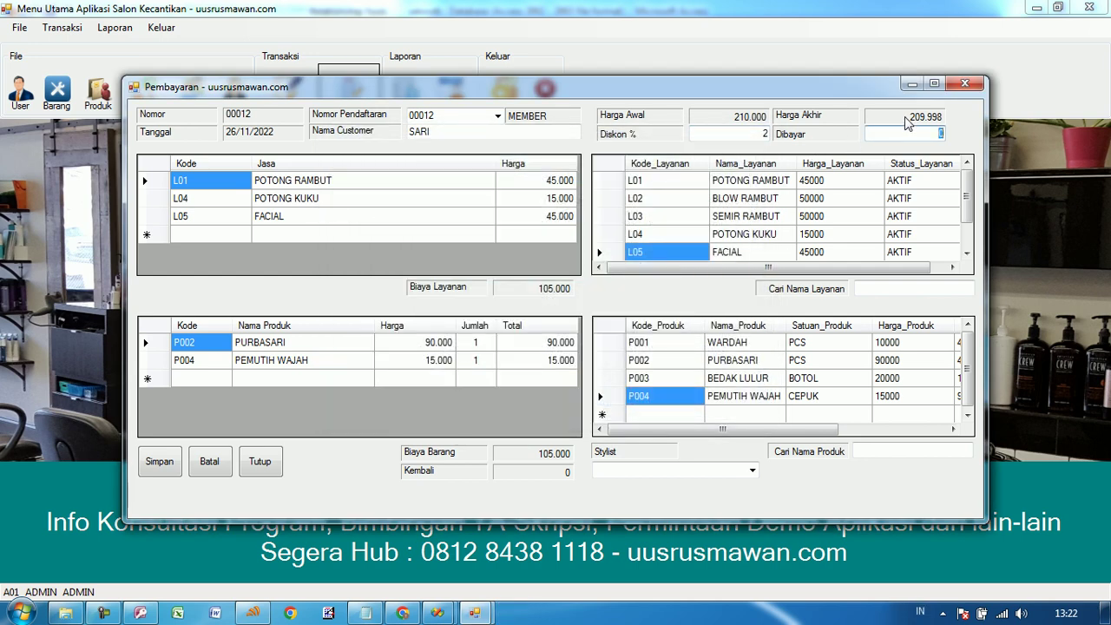
- Set the payment's discount to 10% and the amount paid to 210000
double_click(763, 134)
type("10")
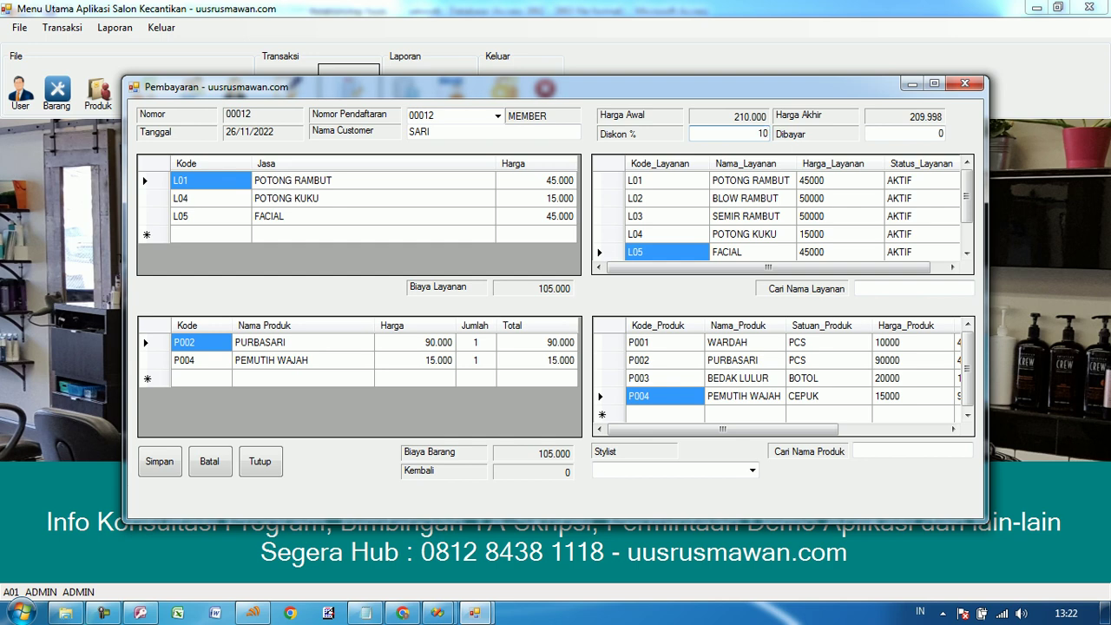
key("Tab")
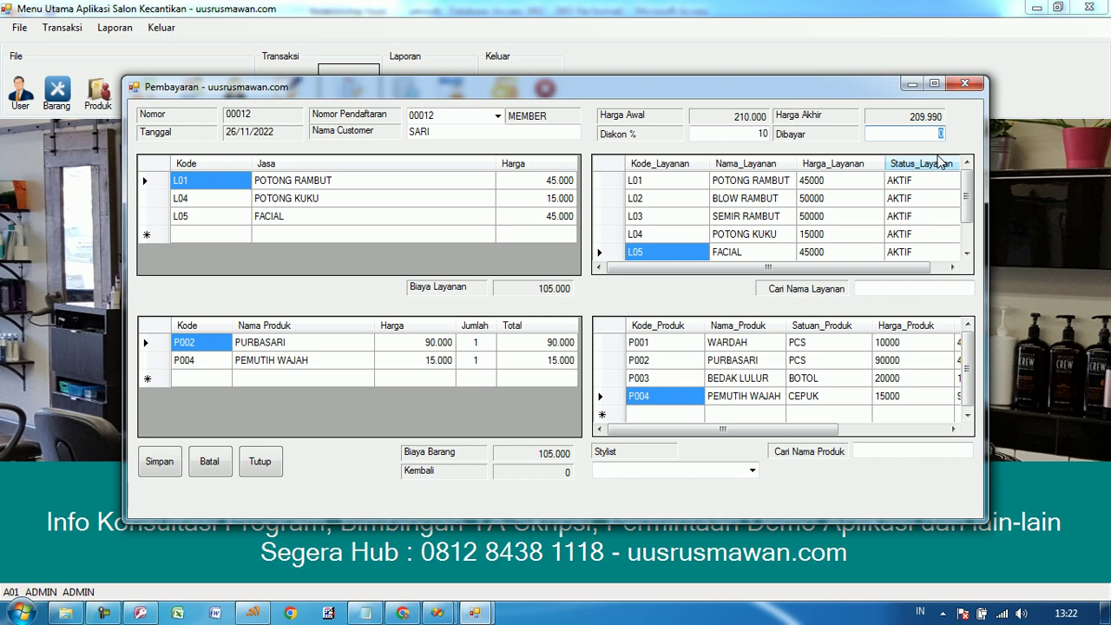
type("210000")
key("Return")
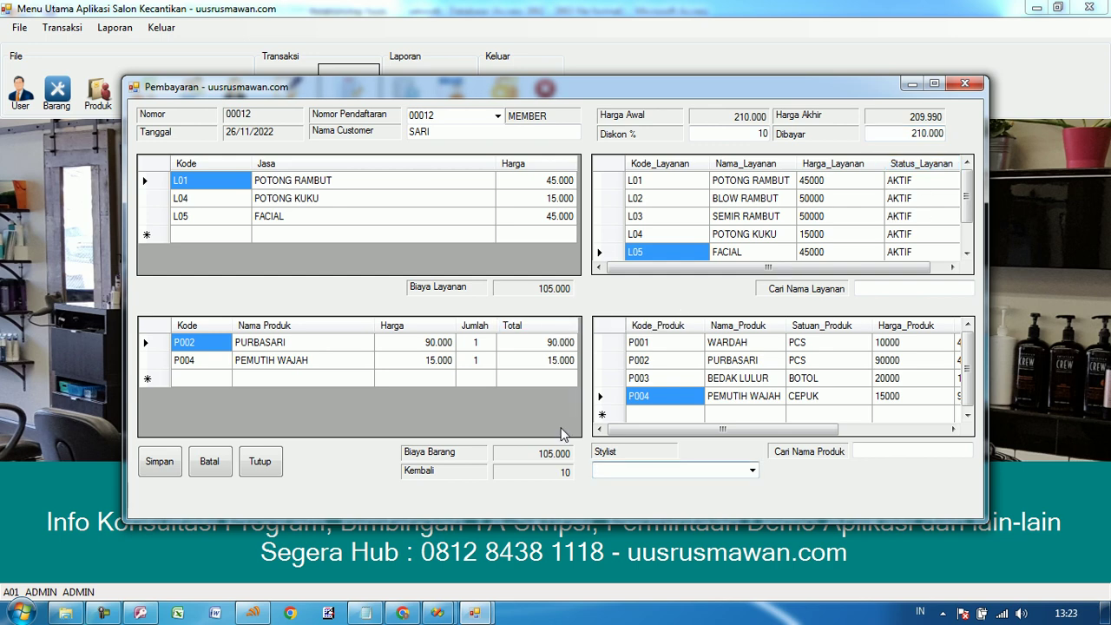
- Assign stylist K01 to the payment and try to save it
left_click(751, 471)
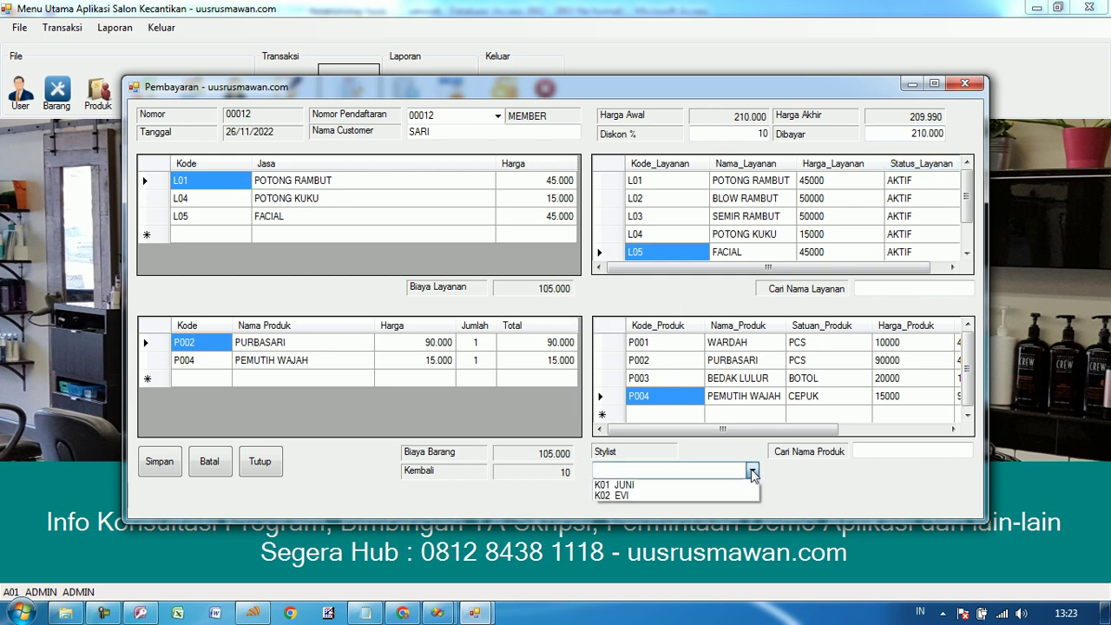
left_click(638, 485)
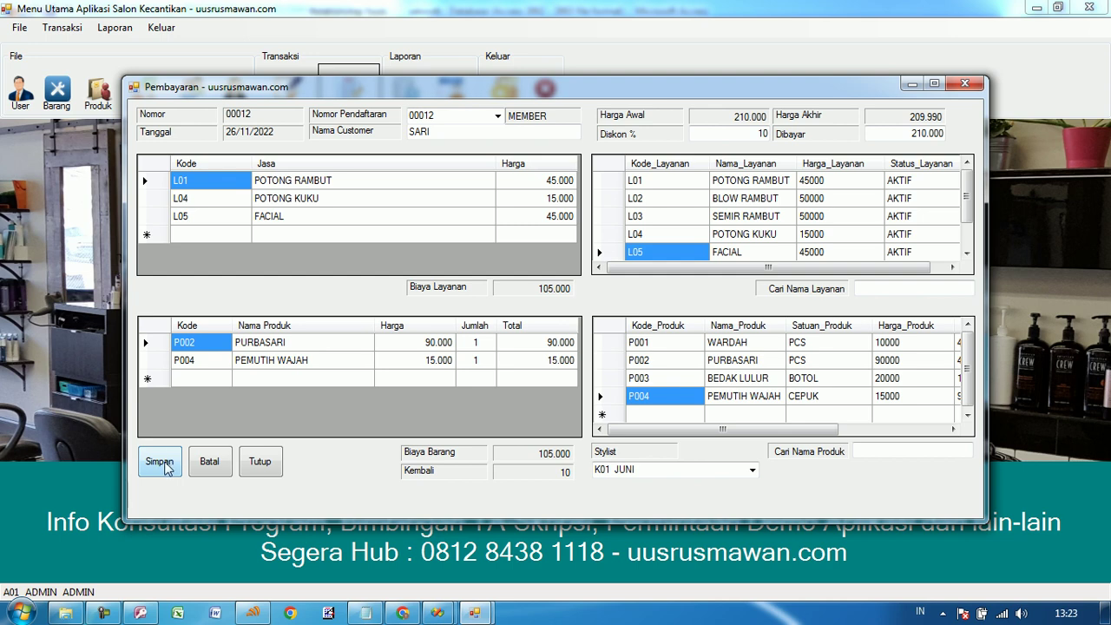
left_click(167, 467)
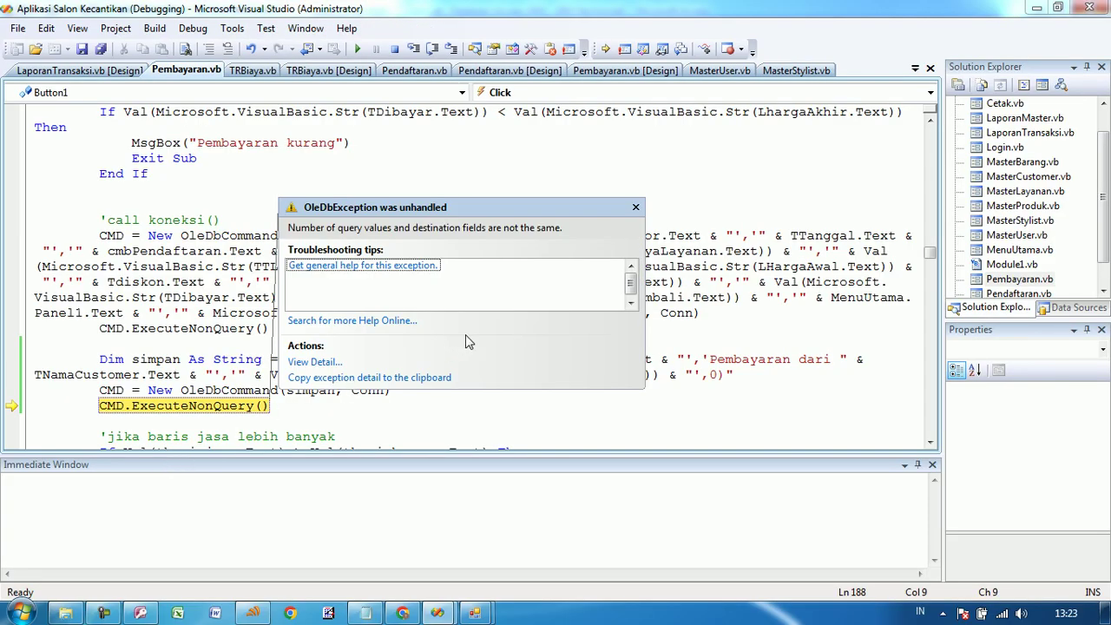
- Dismiss the unhandled OleDbException dialog and stop debugging the salon project
left_click(635, 207)
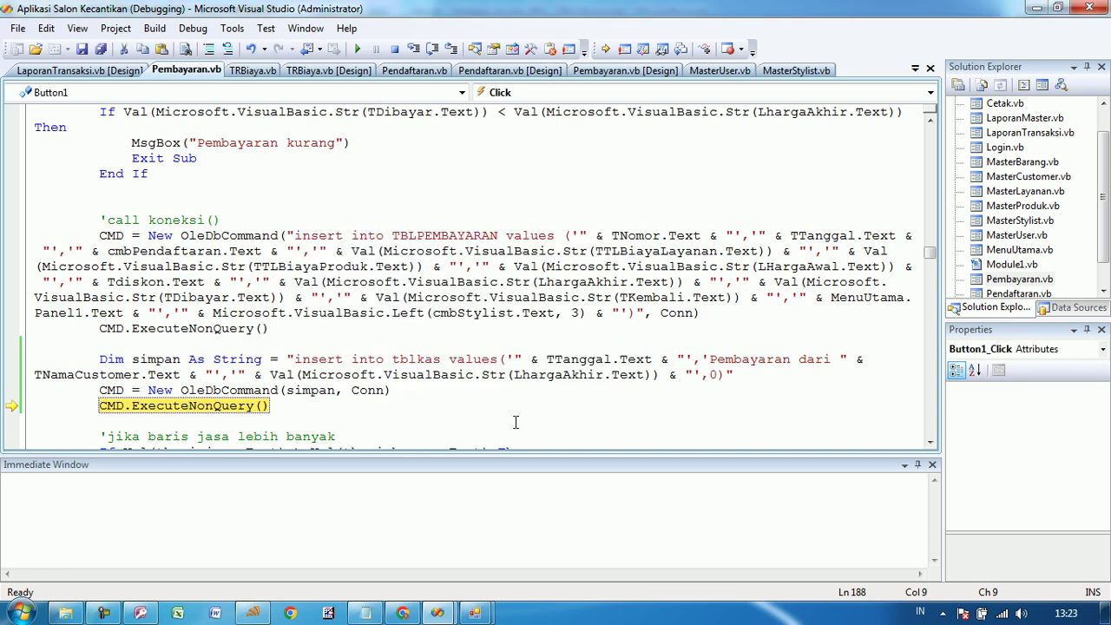
left_click(569, 361)
left_click(428, 397)
left_click(395, 49)
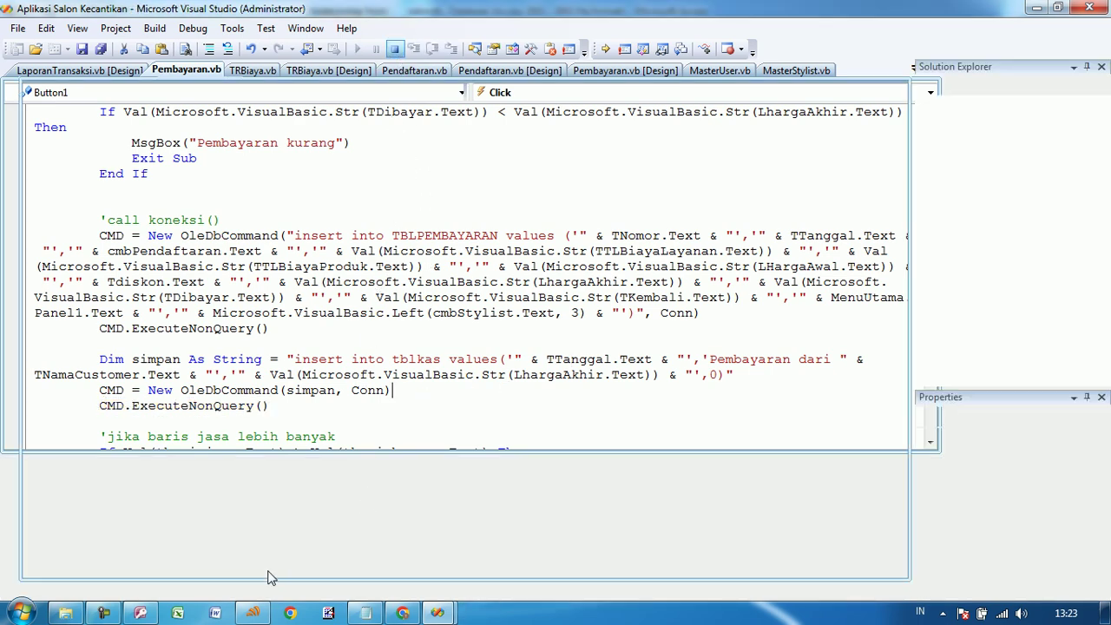
- Switch to the salondb database in Microsoft Access and open the TBLKas table to check its fields
mouse_move(145, 613)
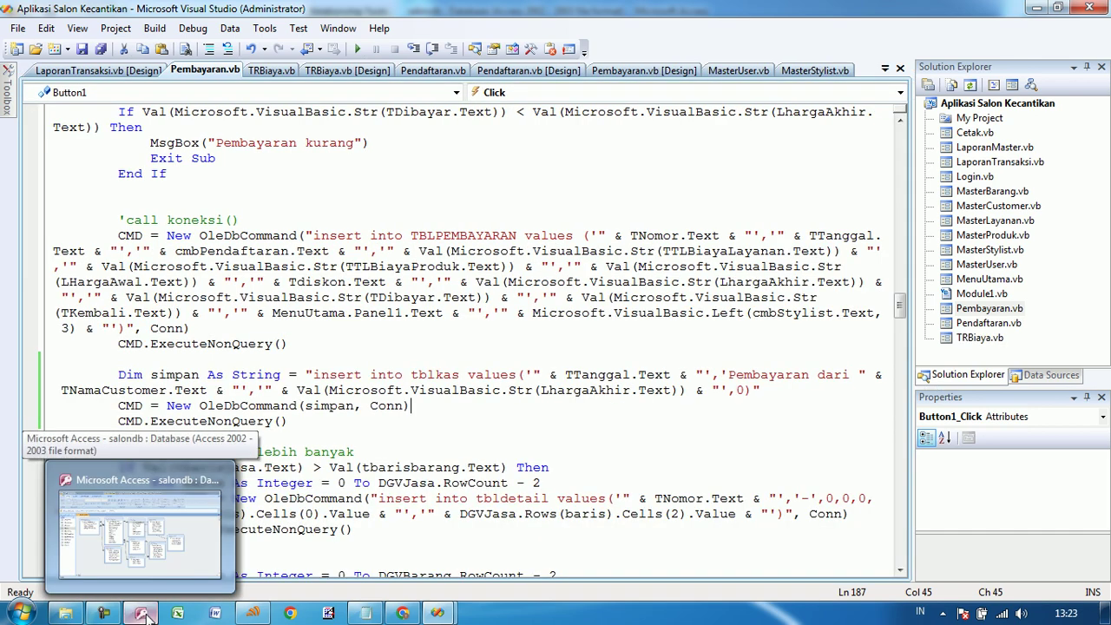
left_click(130, 521)
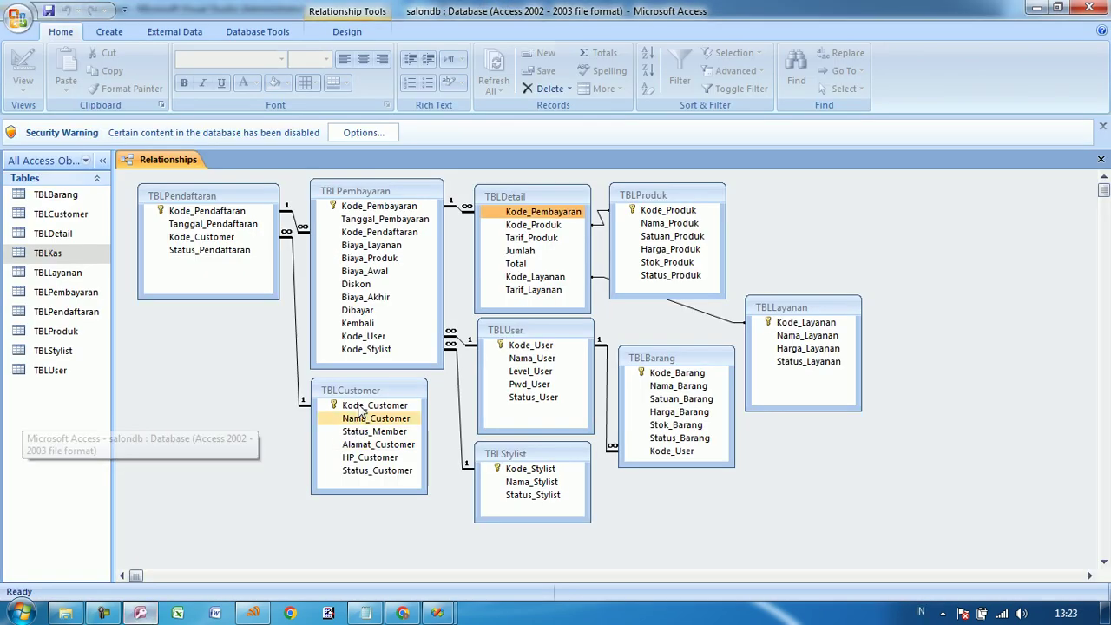
double_click(82, 252)
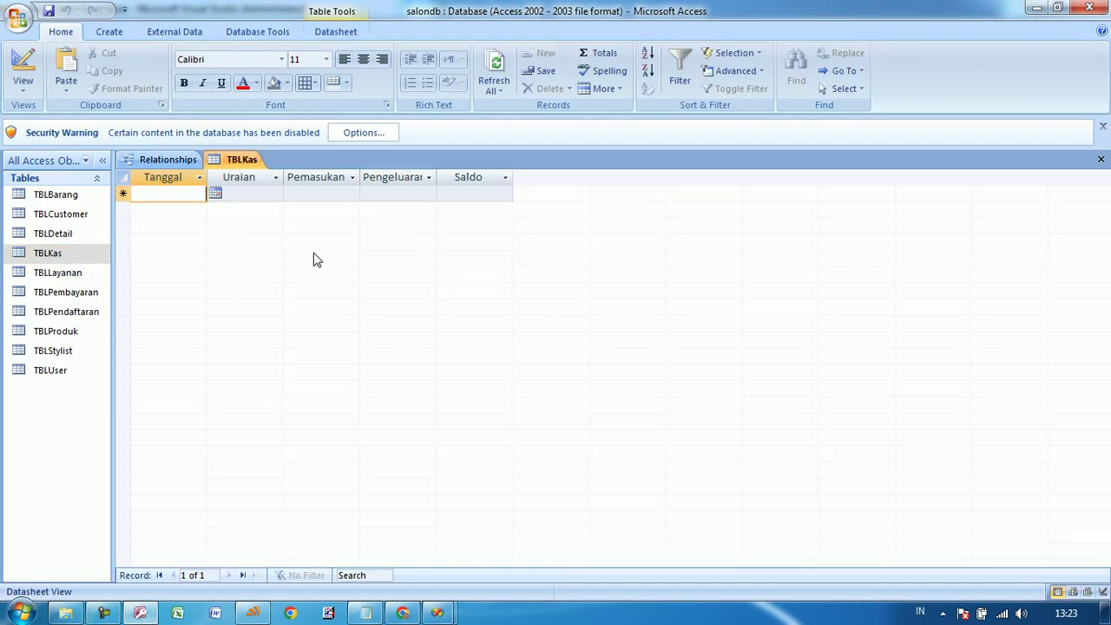
- Switch back to the salon project in Visual Studio and append a second 0 value to the tblkas insert statement
mouse_move(436, 614)
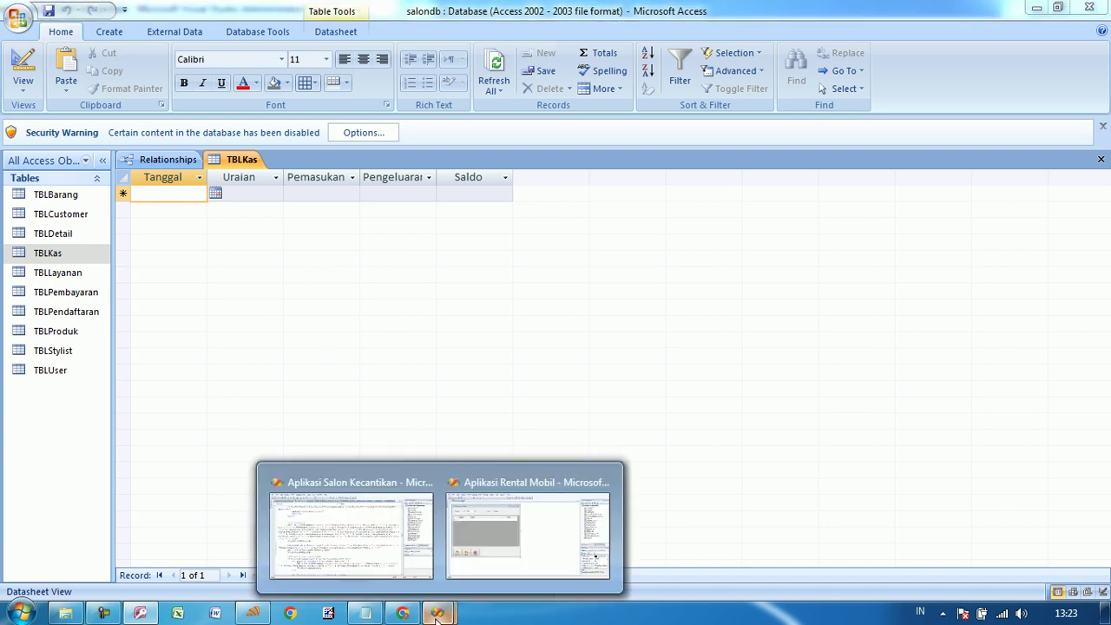
left_click(359, 523)
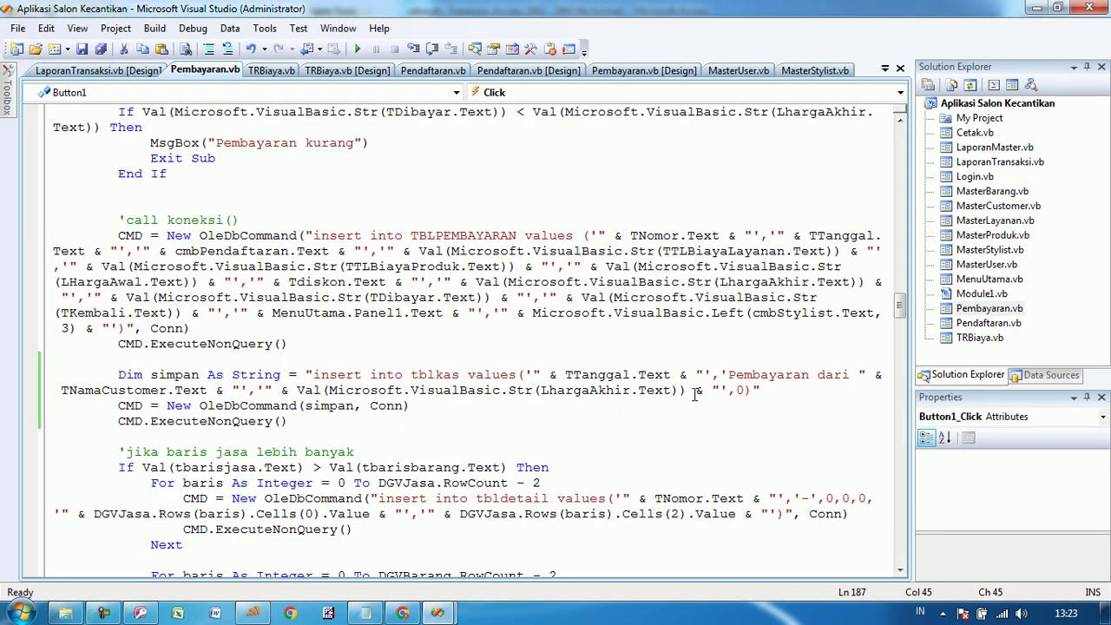
left_click(743, 392)
type(",0")
- Run the salon application again and log in with the prefilled credentials
left_click(358, 50)
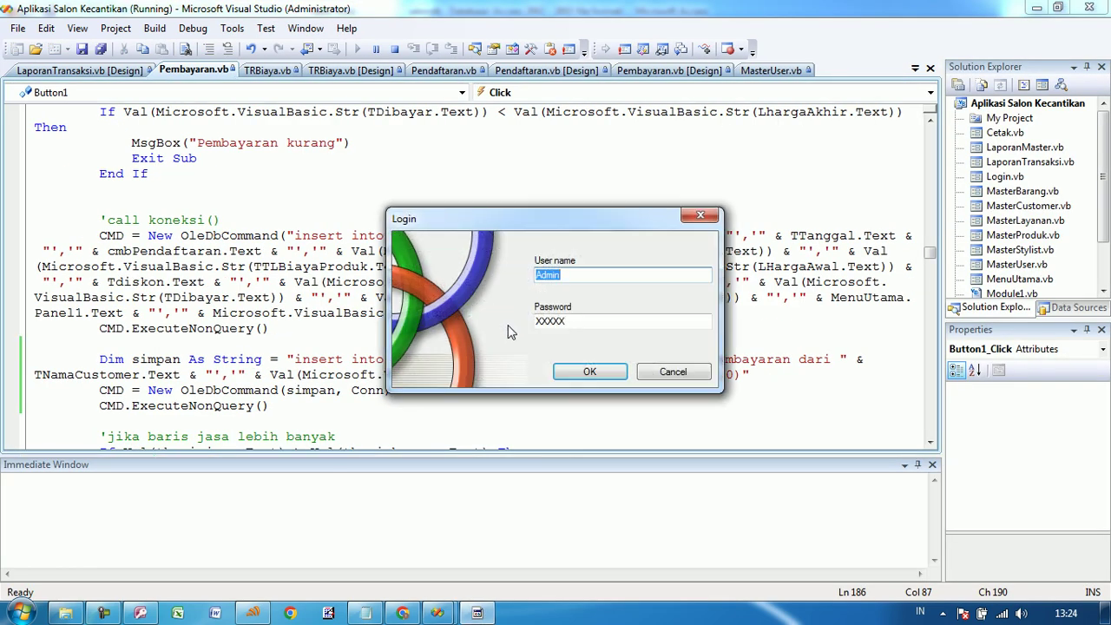
left_click(587, 375)
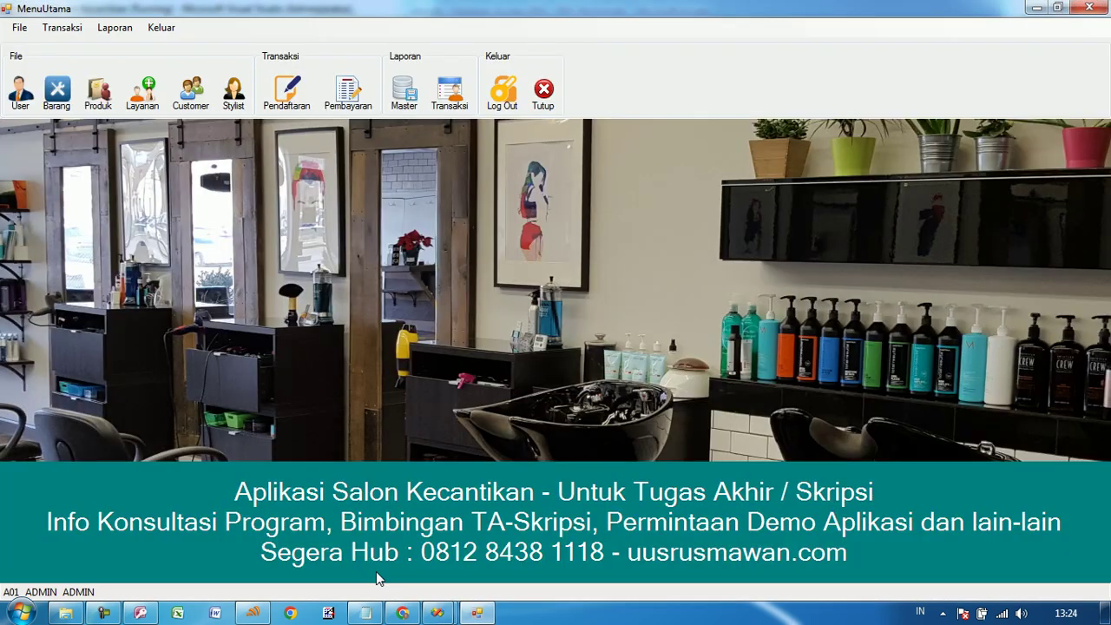
- Switch to the salondb database in Microsoft Access and delete the last record, dated 26/11/2022, from the TBLPembayaran table
left_click(140, 613)
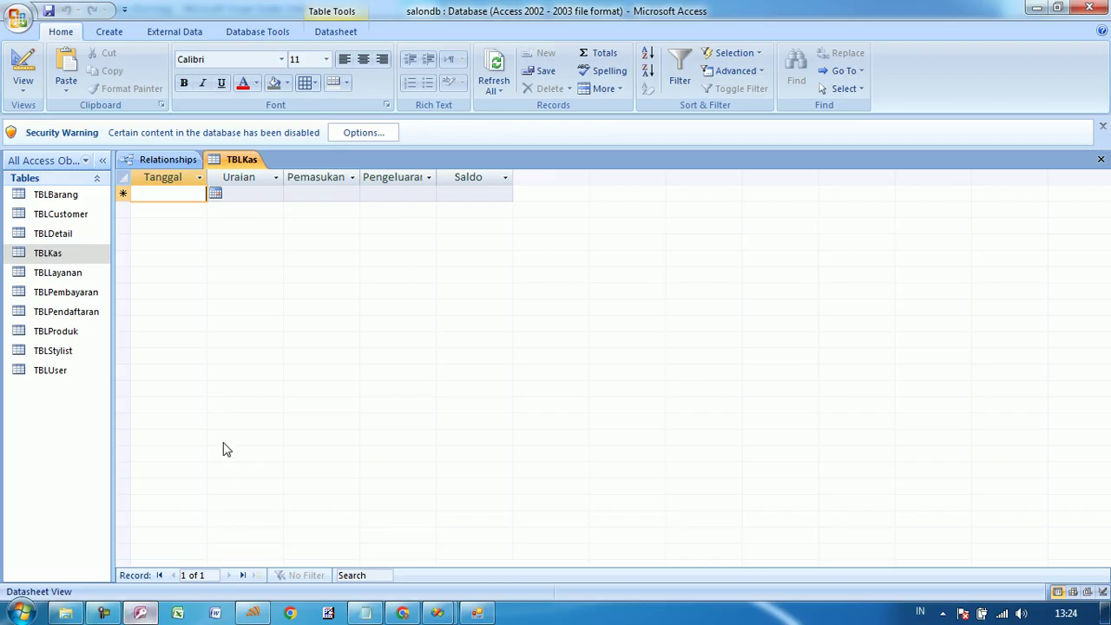
double_click(89, 292)
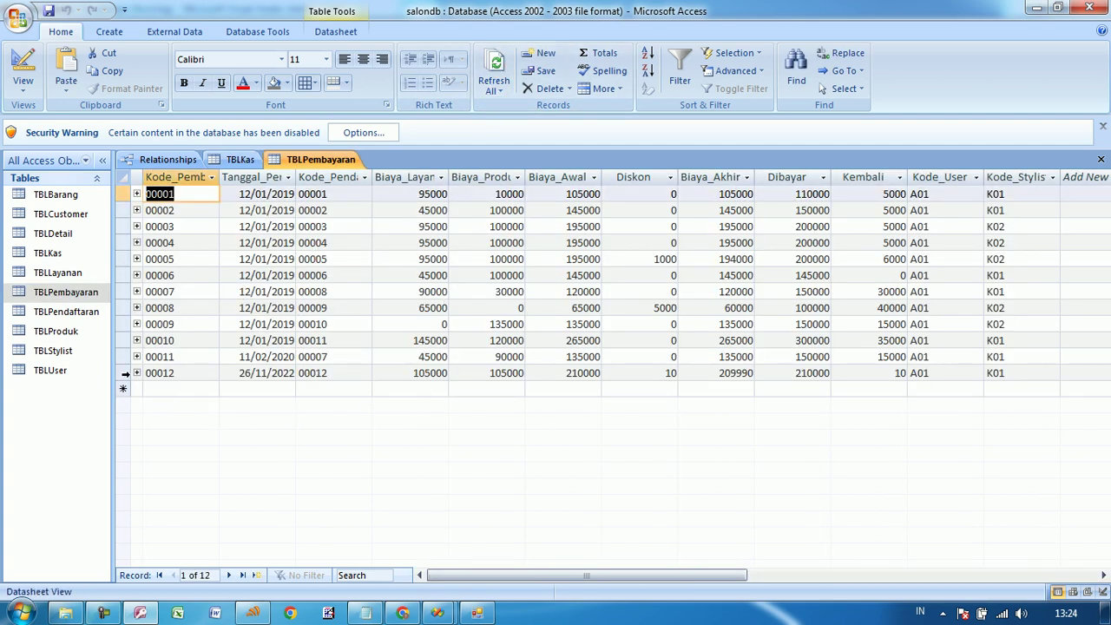
left_click(124, 372)
key("Delete")
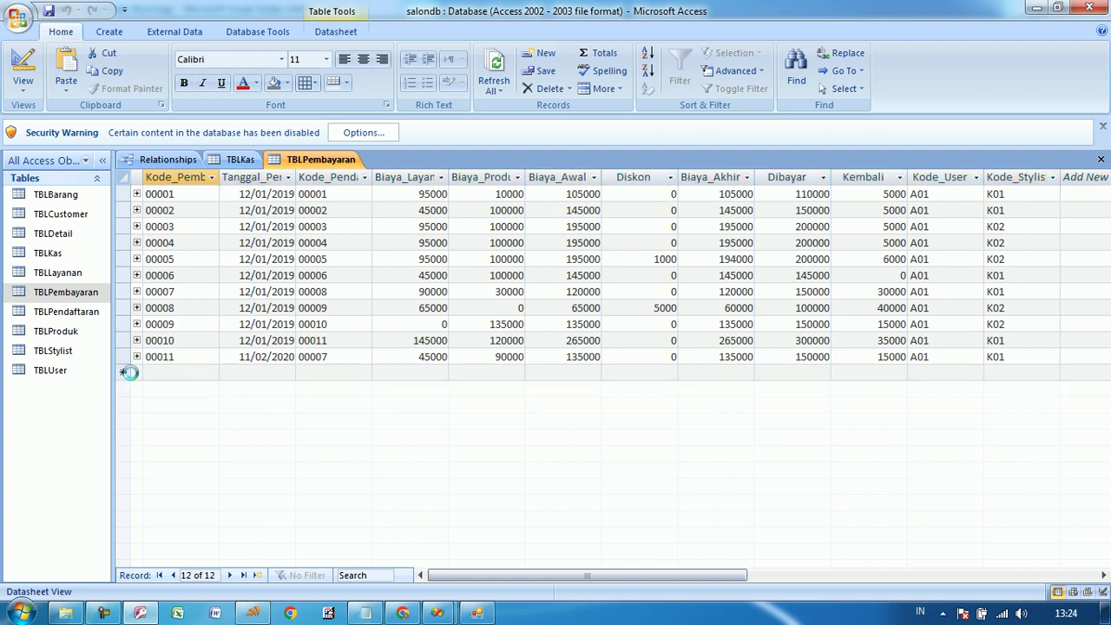
left_click(512, 366)
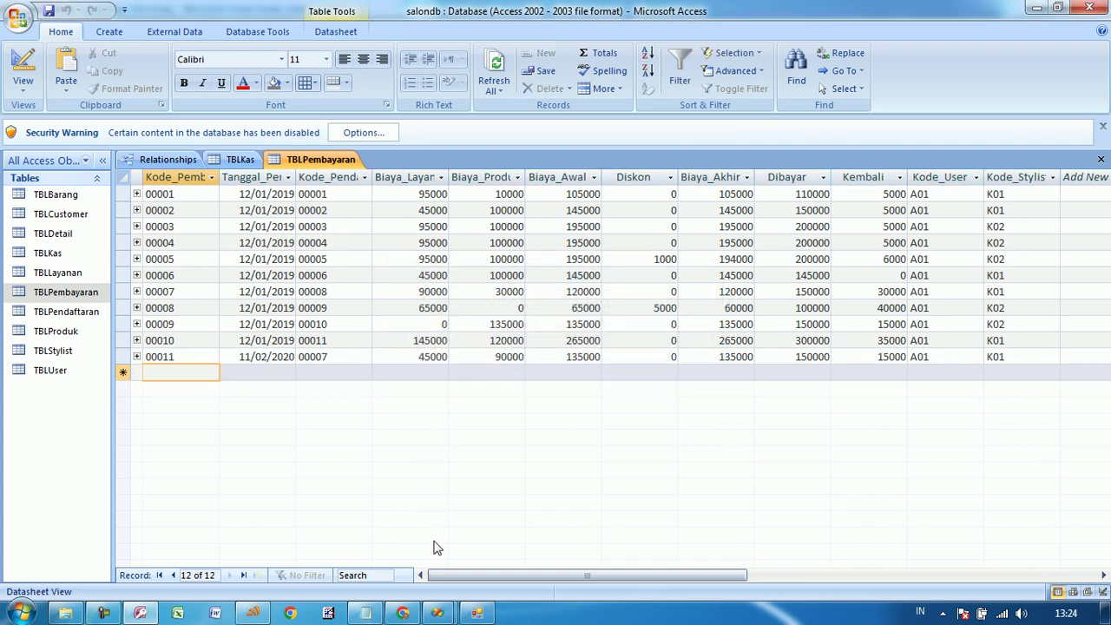
- Switch back to the running salon application, open the Pembayaran form and choose the first listed registration number
left_click(478, 613)
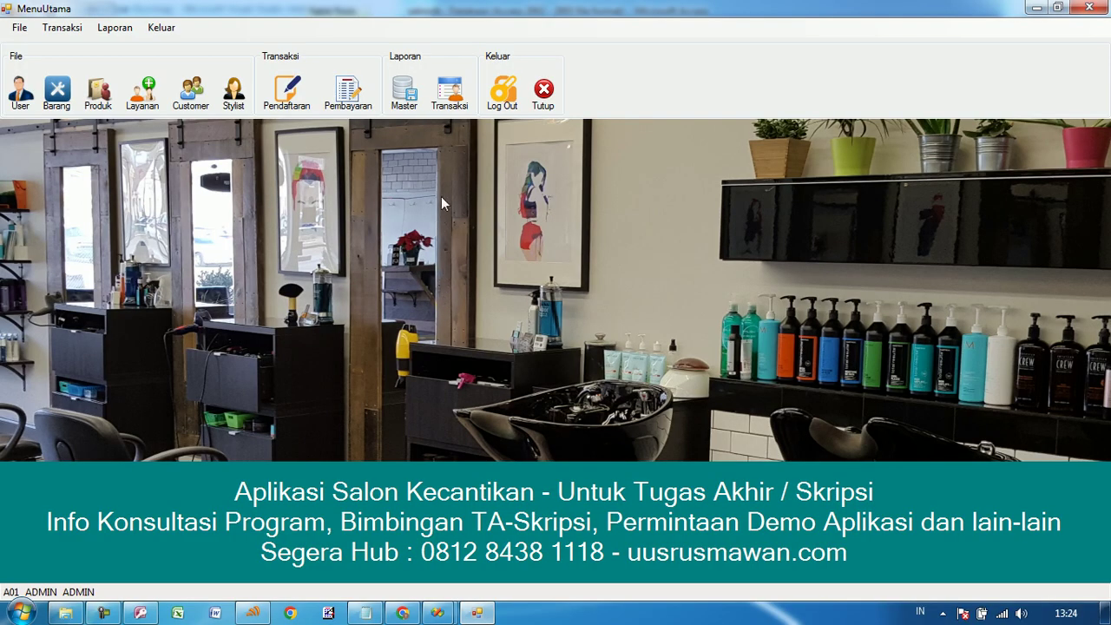
left_click(348, 90)
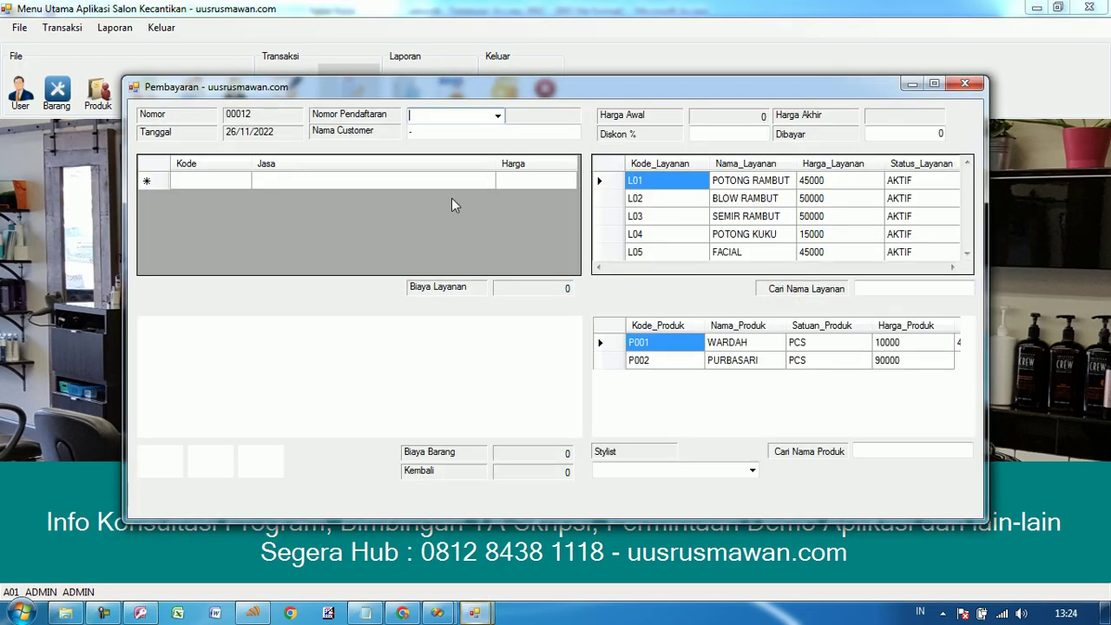
left_click(499, 116)
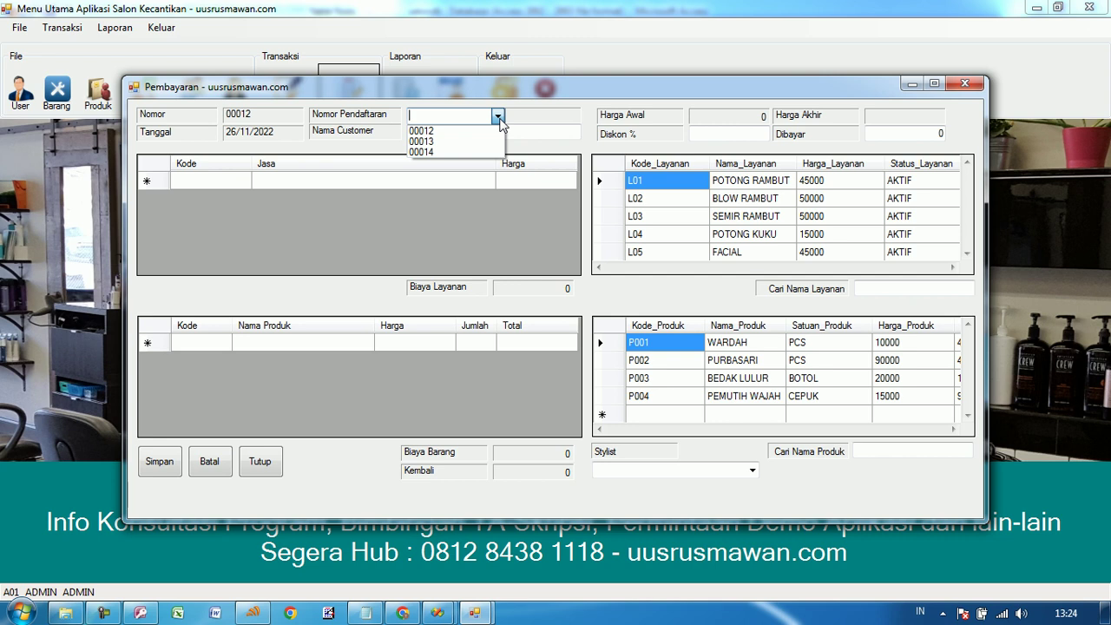
left_click(468, 131)
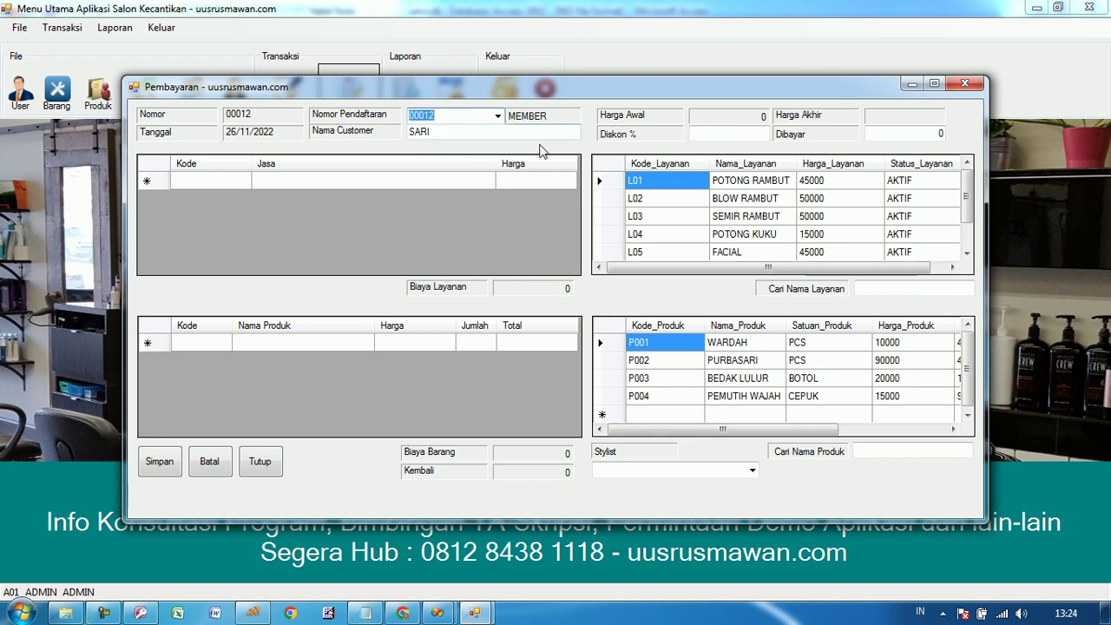
- Add services L01 POTONG RAMBUT and L05 FACIAL and products P002 PURBASARI and P003 BEDAK LULUR to the payment
double_click(665, 186)
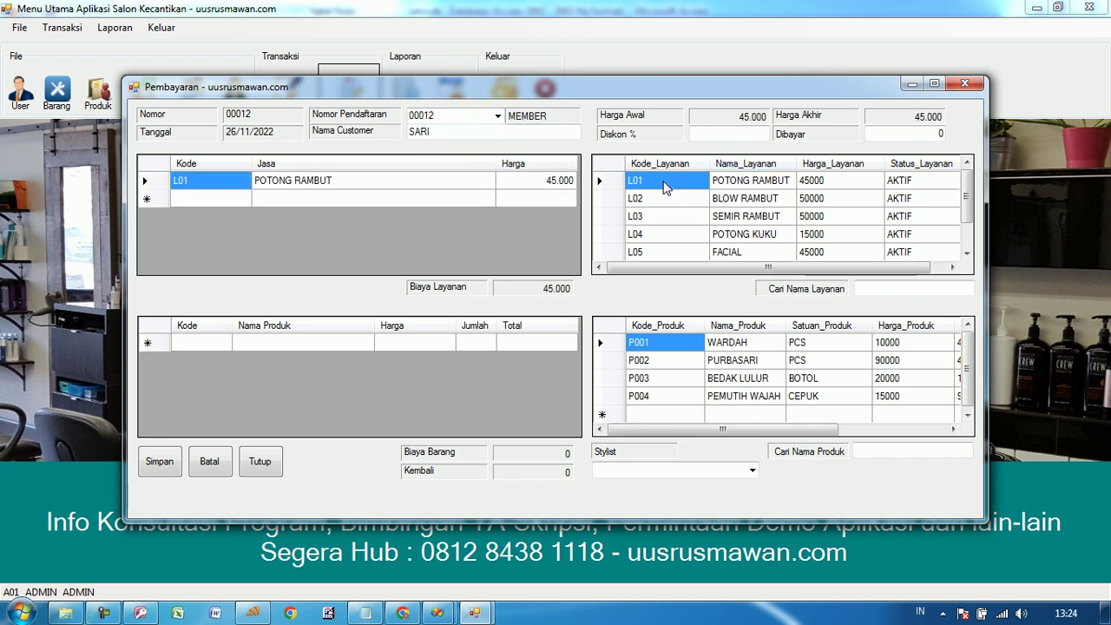
double_click(680, 252)
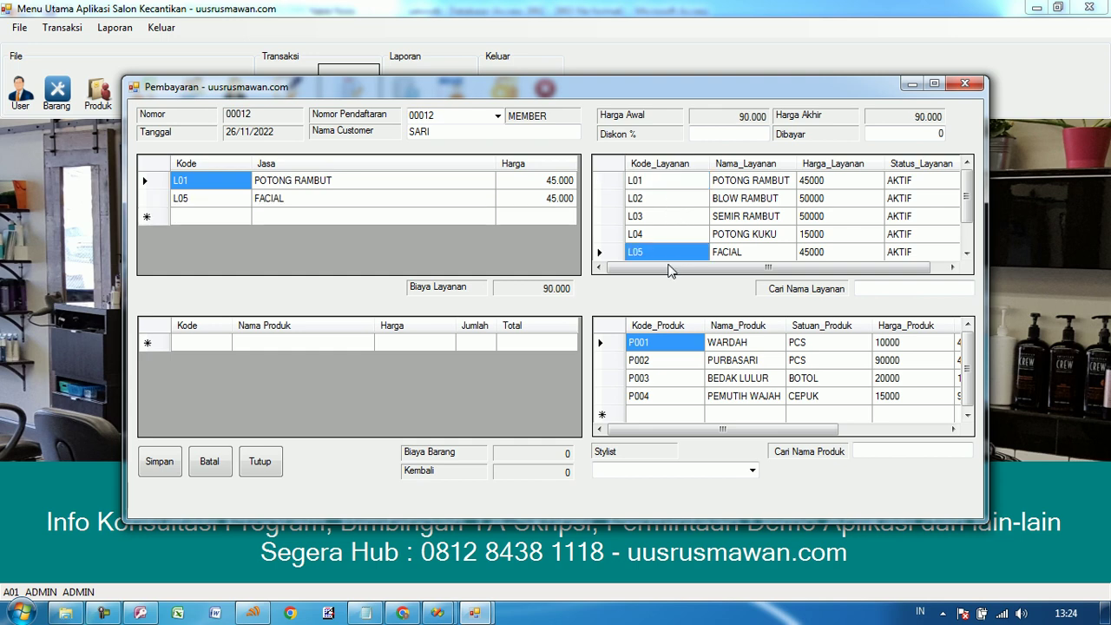
double_click(661, 360)
left_click(663, 382)
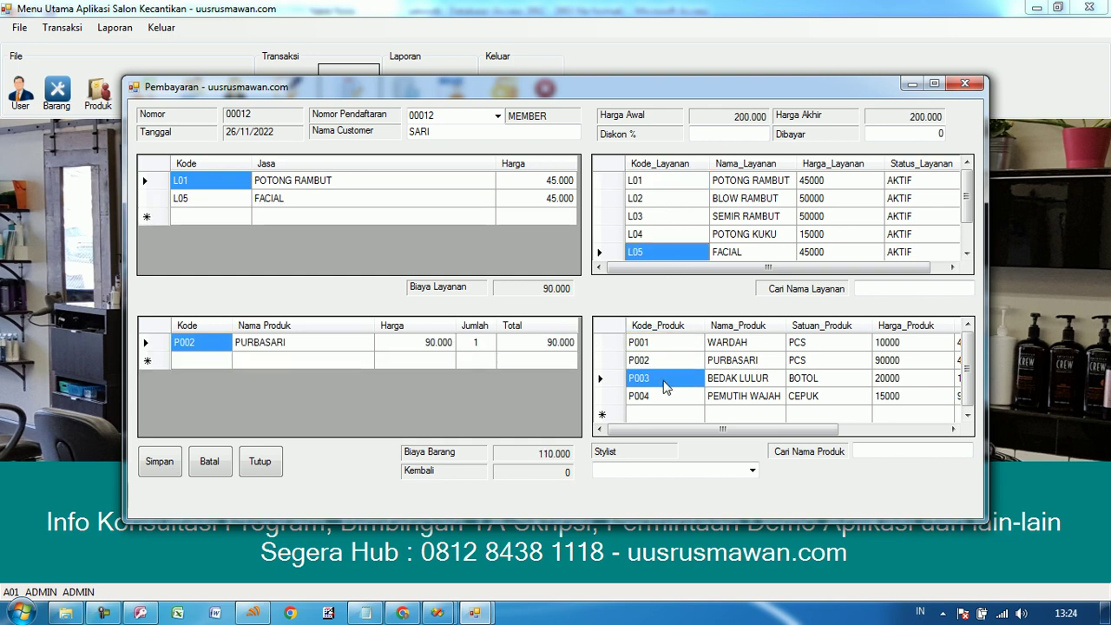
- Set the payment's discount to 10.000 and the amount paid to 190.000
left_click(750, 132)
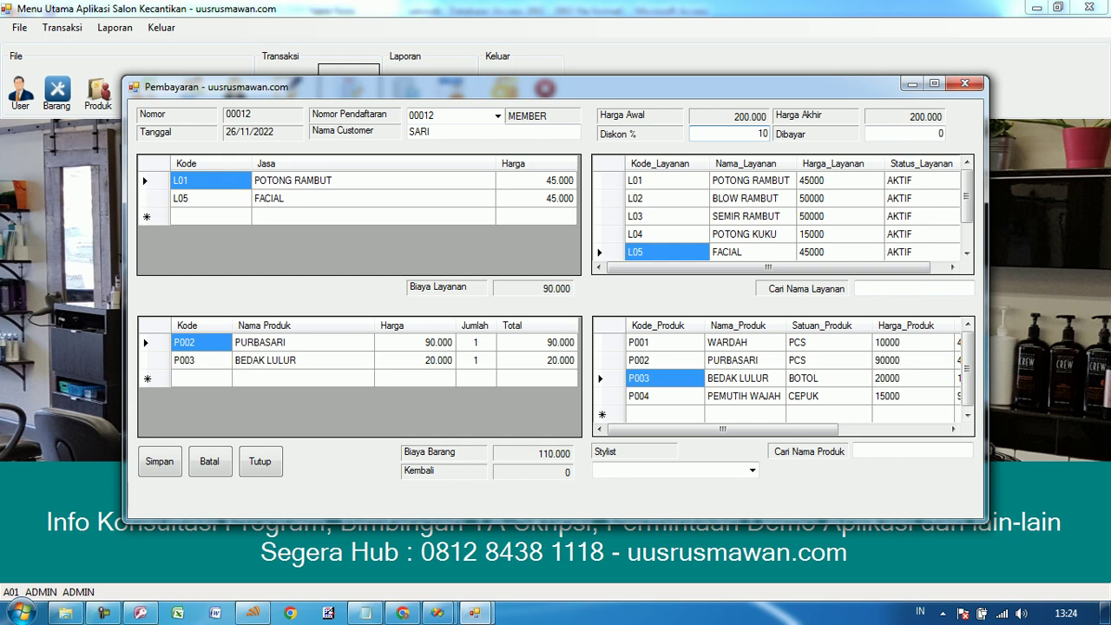
key("Tab")
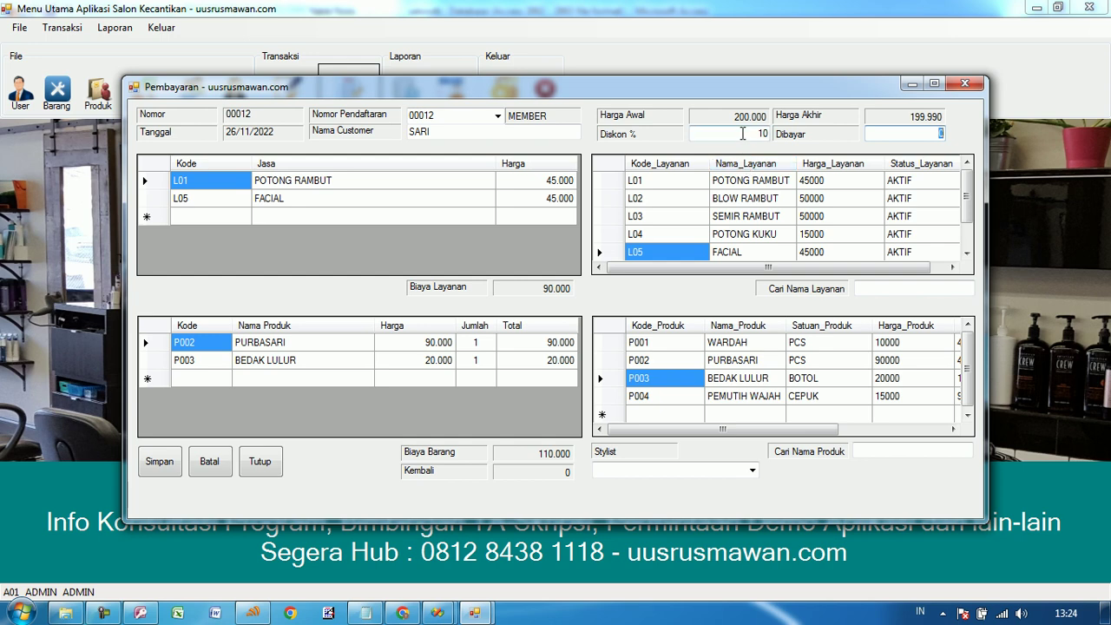
left_click_drag(742, 133, 779, 128)
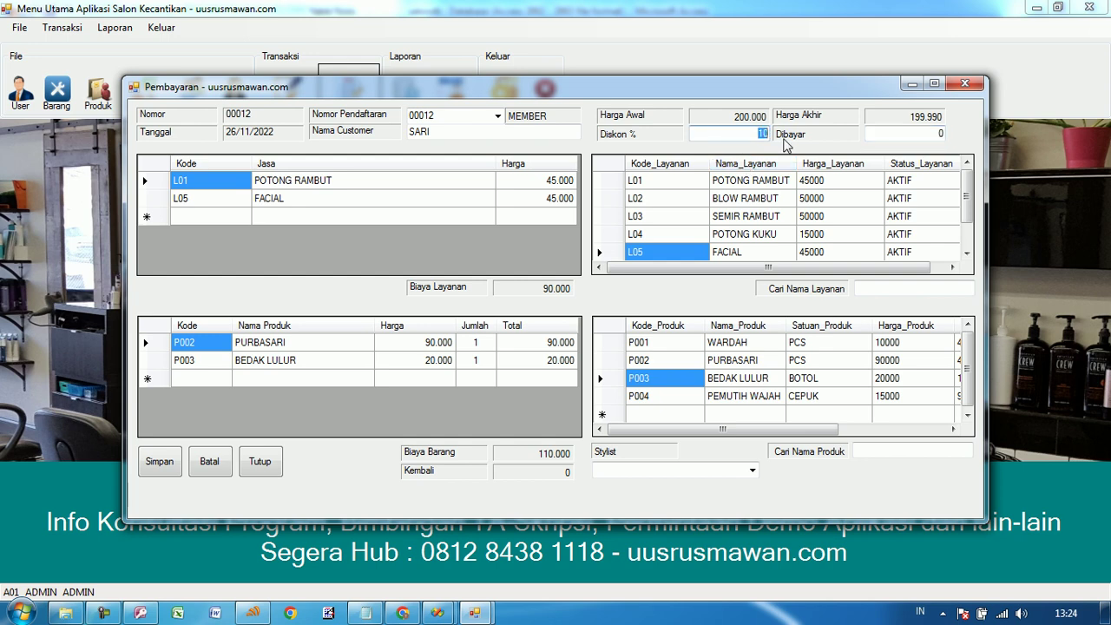
type("10")
key("Tab")
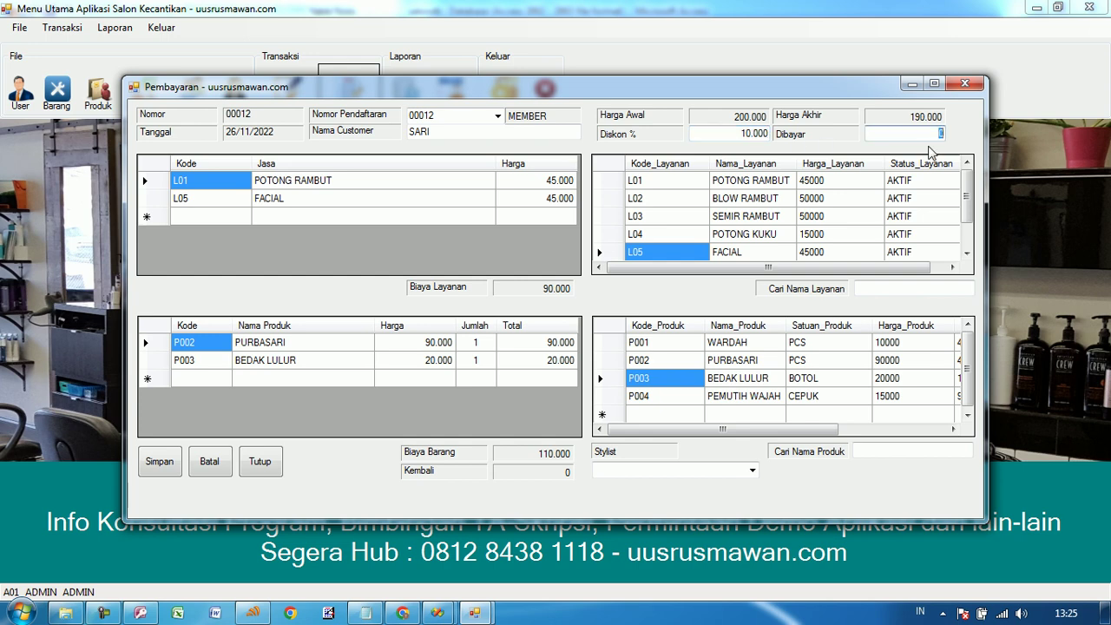
type("190.000")
key("Tab")
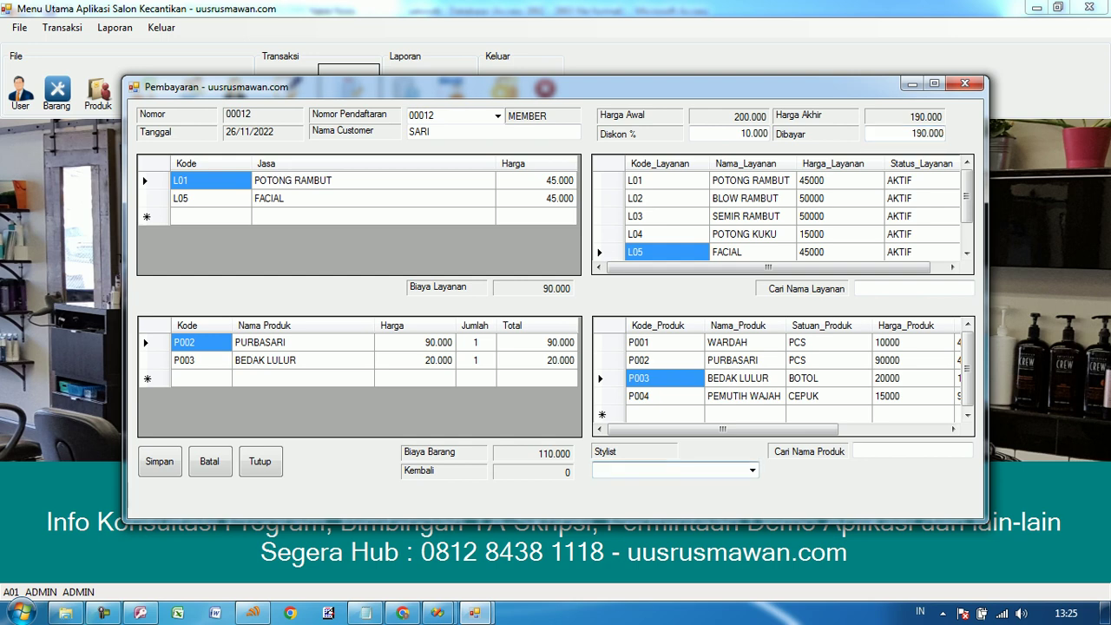
- Try to save the payment without a stylist, dismiss the message and assign stylist K02
left_click(160, 462)
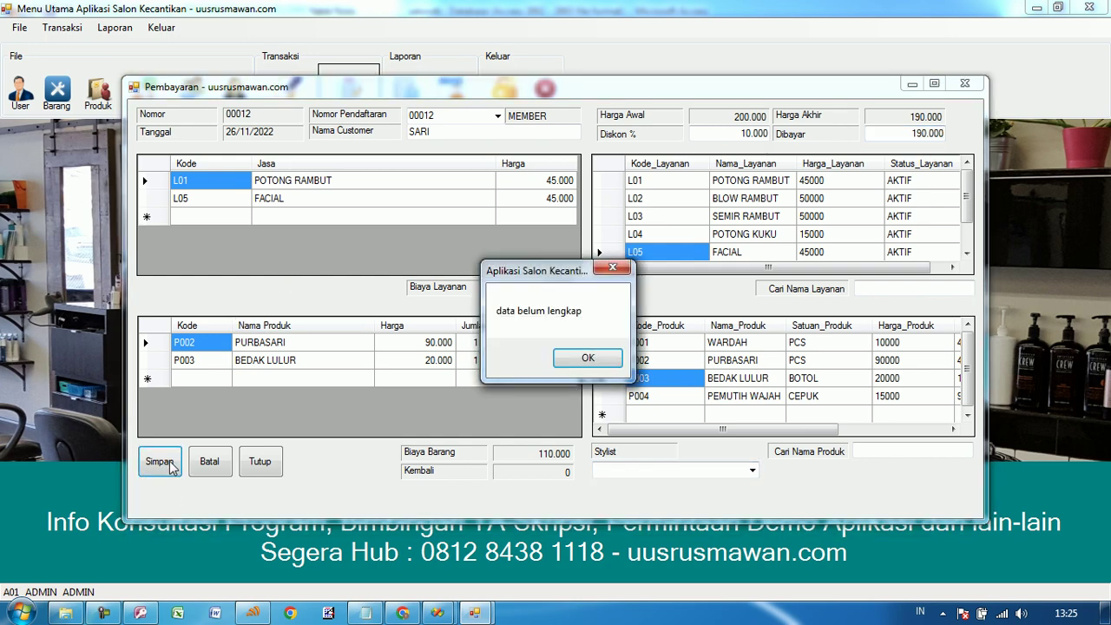
left_click(588, 357)
left_click(752, 469)
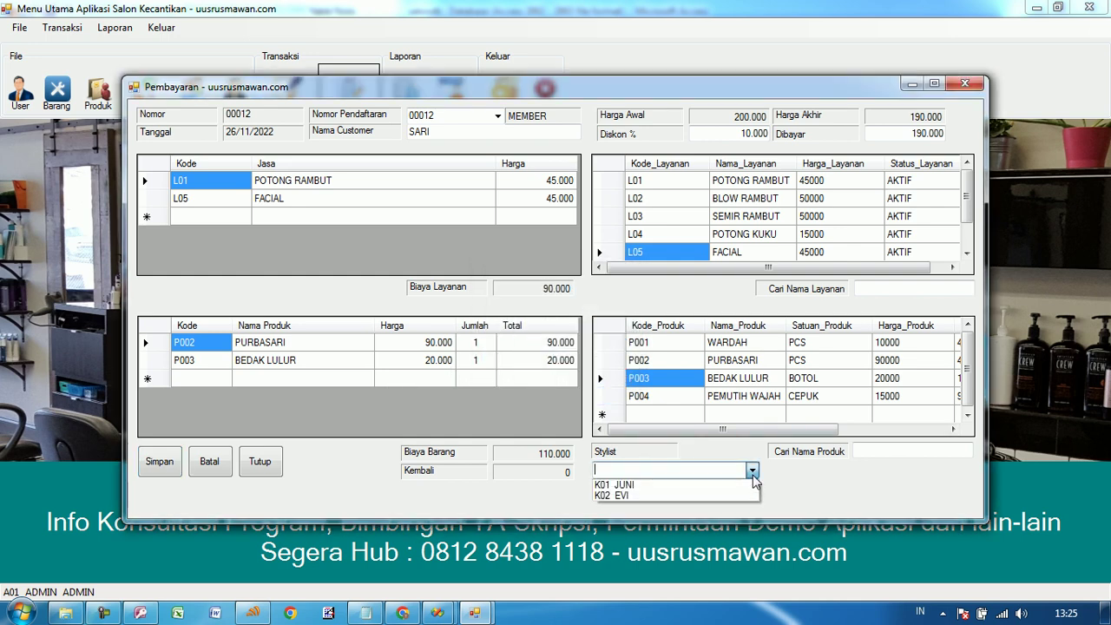
left_click(610, 496)
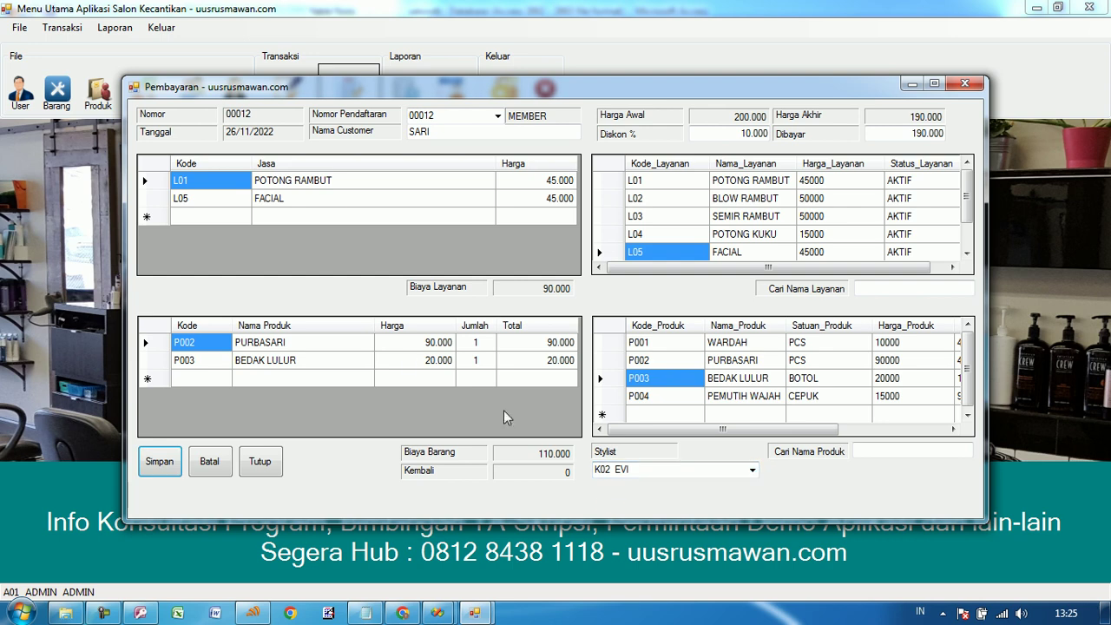
- Save the payment with its invoice printed, review the FAKTUR PEMBAYARAN report and close it
left_click(158, 464)
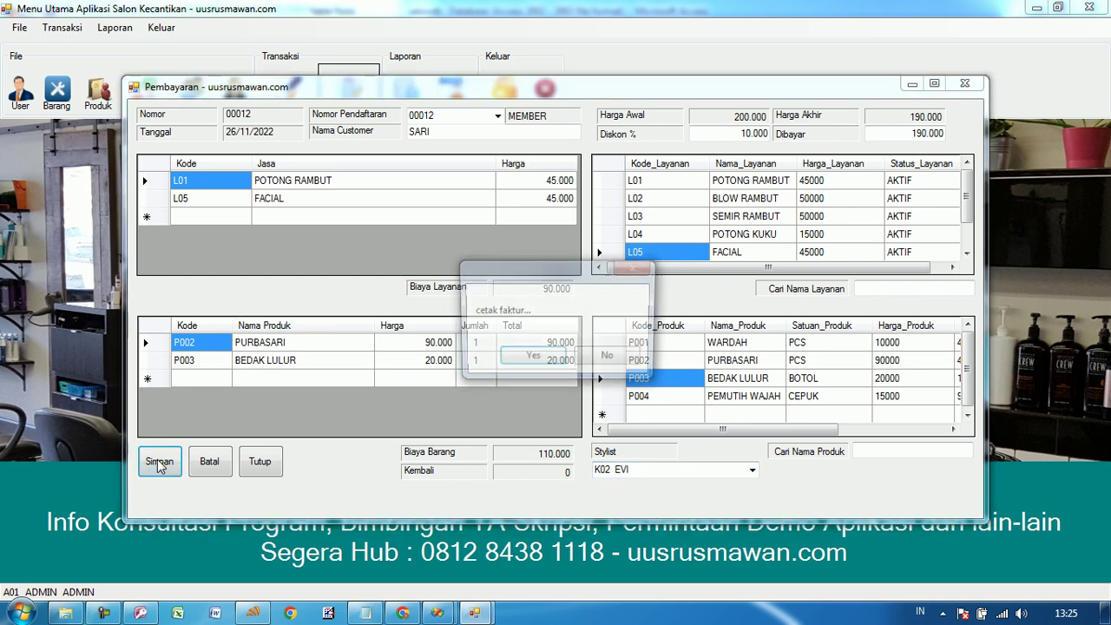
left_click(526, 361)
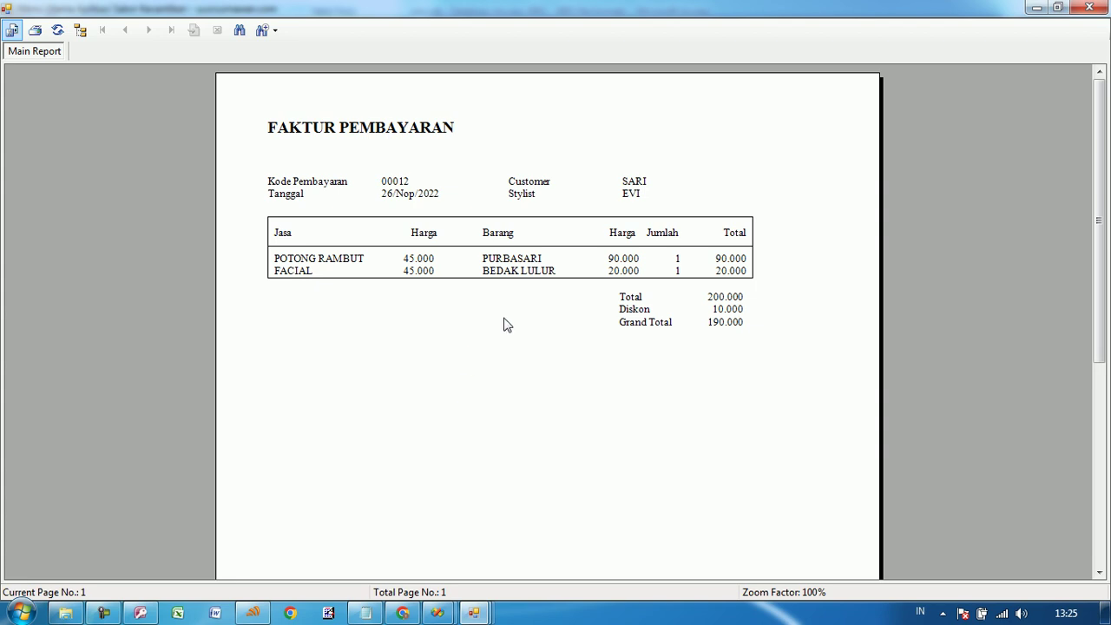
left_click(343, 267)
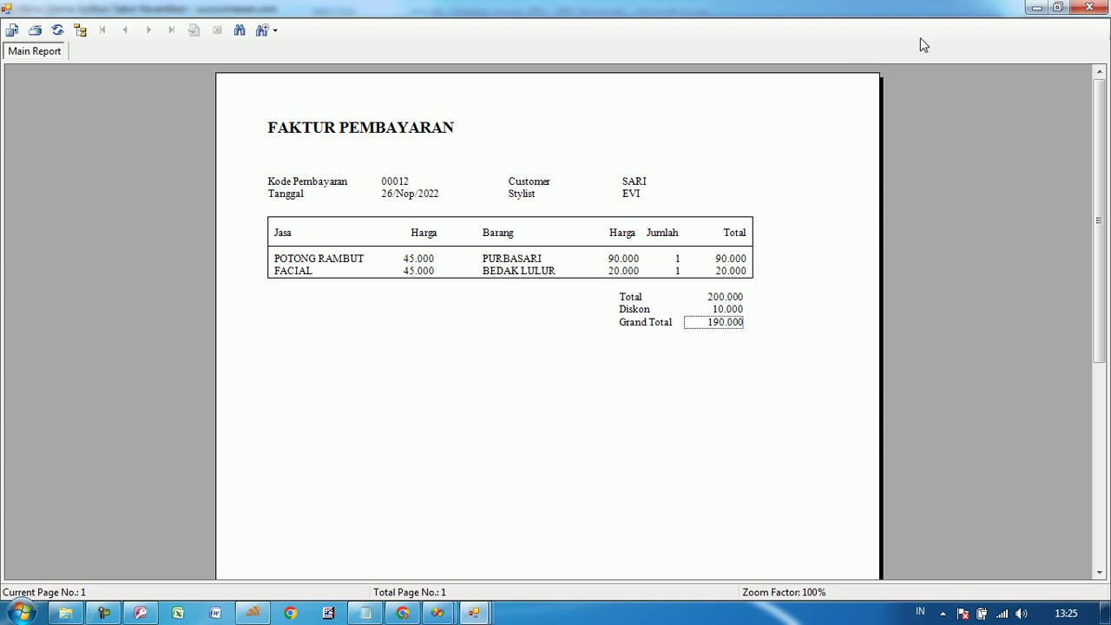
left_click(1088, 7)
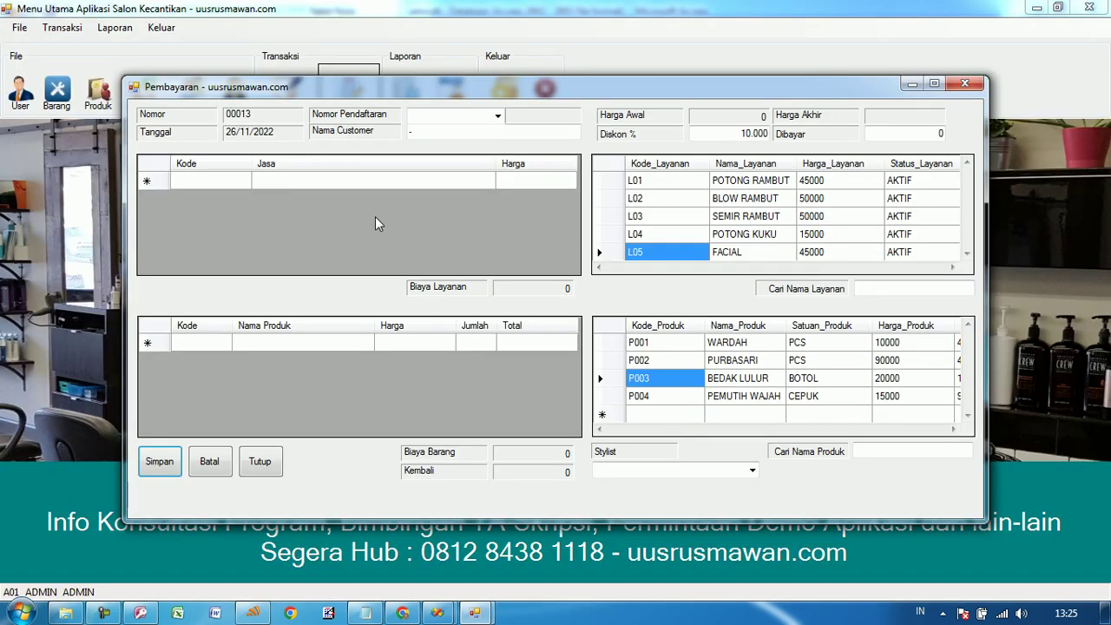
- Check the member registration for the new payment and select the non-member (BUKAN) customer's registration instead
left_click(493, 116)
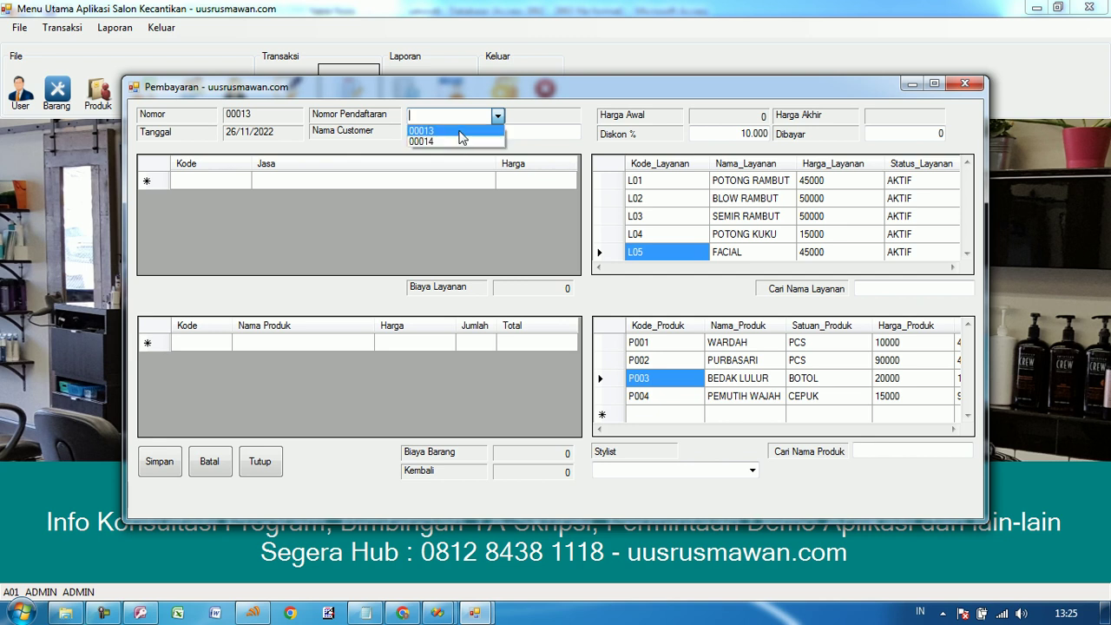
left_click(460, 132)
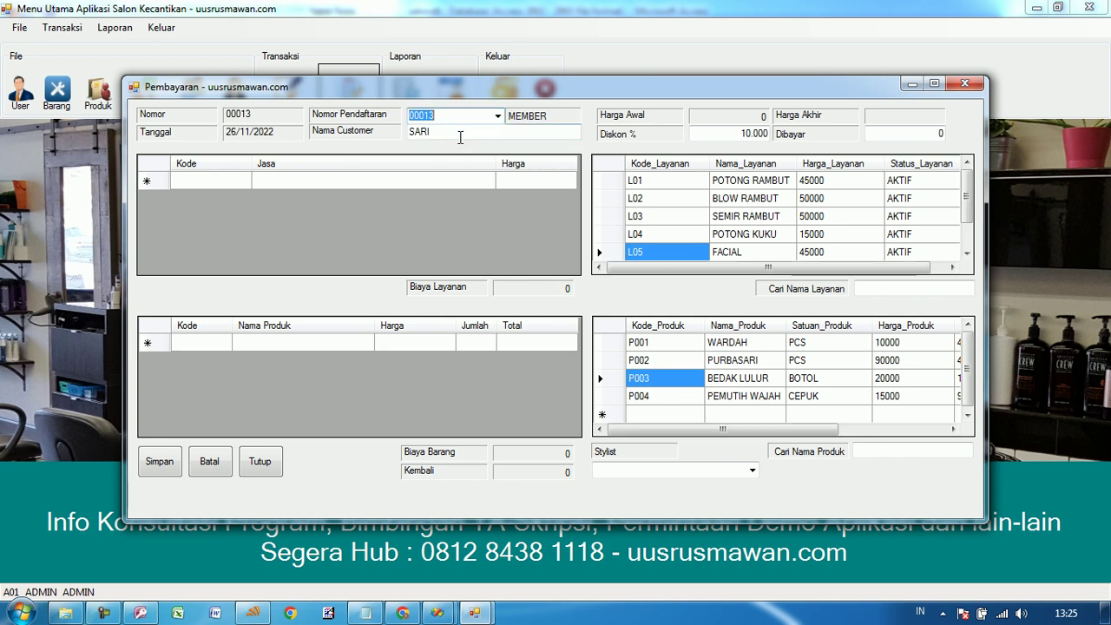
left_click(499, 119)
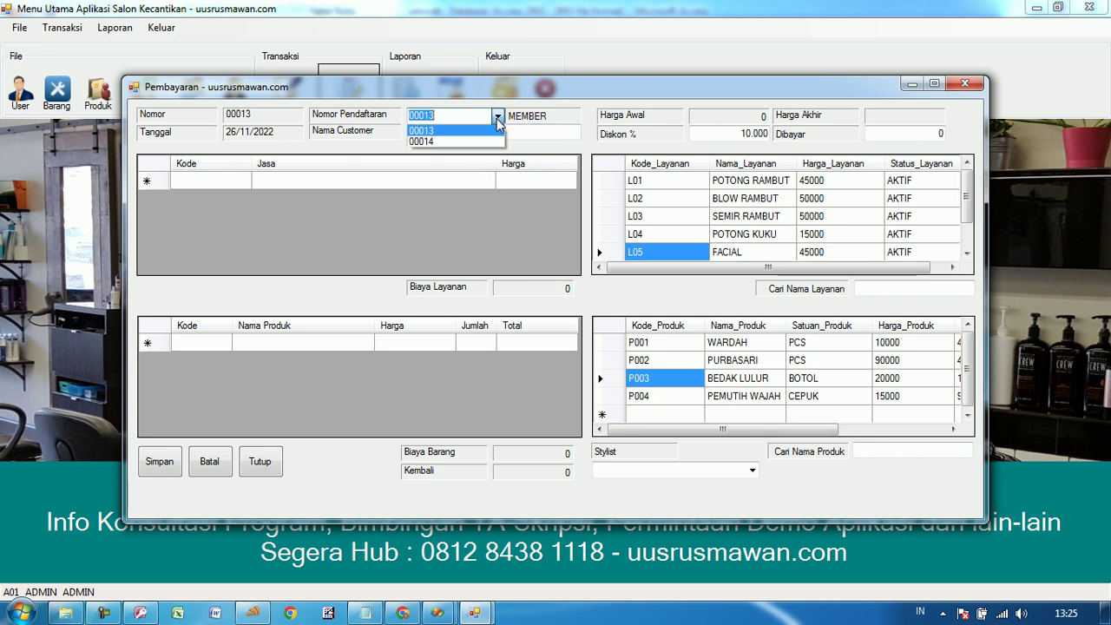
left_click(450, 141)
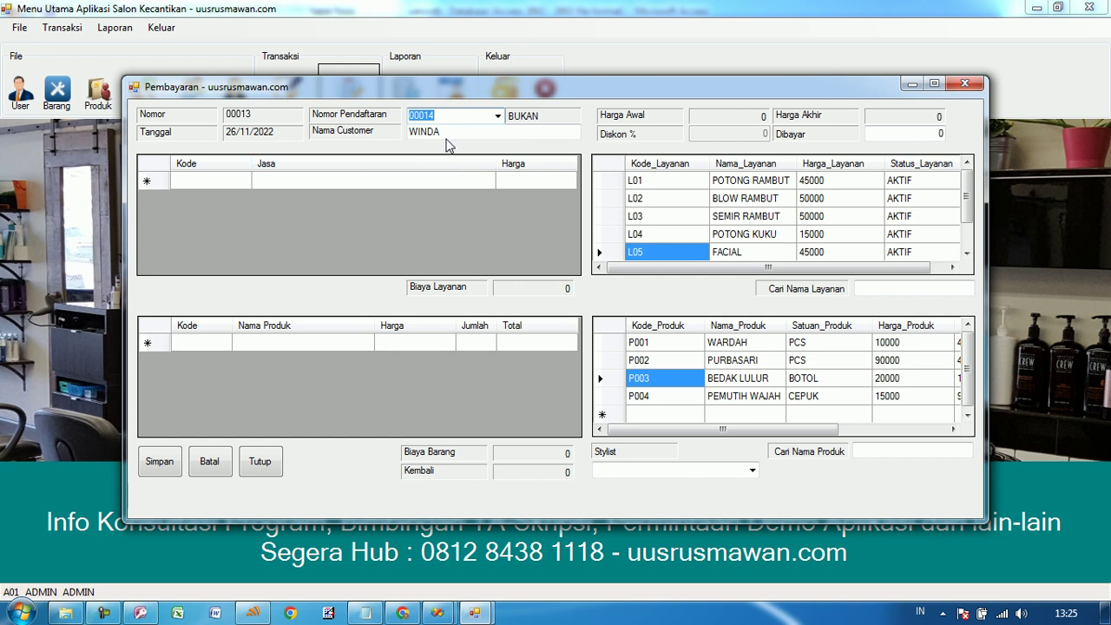
left_click(455, 130)
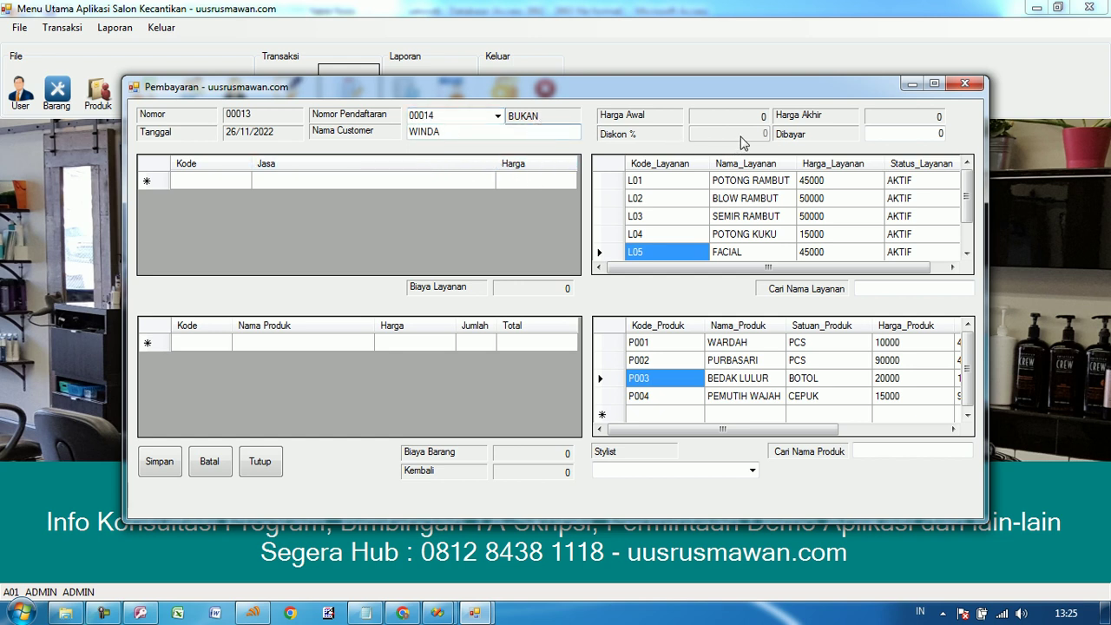
- Add services L01, L03 and L04 and products P002 PURBASARI and P004 PEMUTIH WAJAH to the non-member's payment
double_click(674, 180)
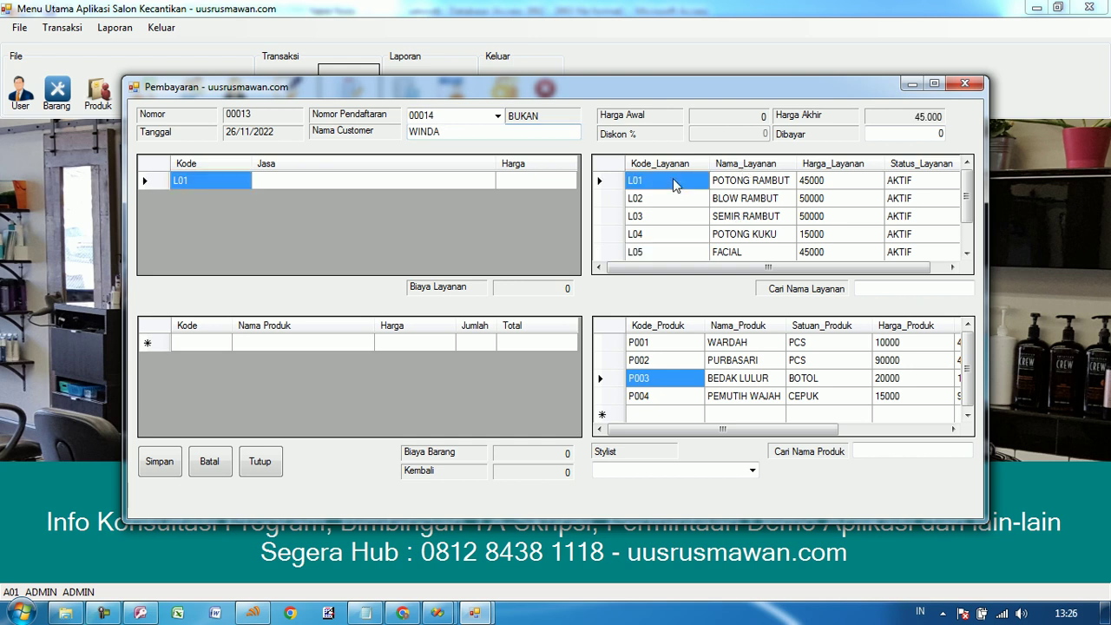
left_click(673, 217)
double_click(673, 217)
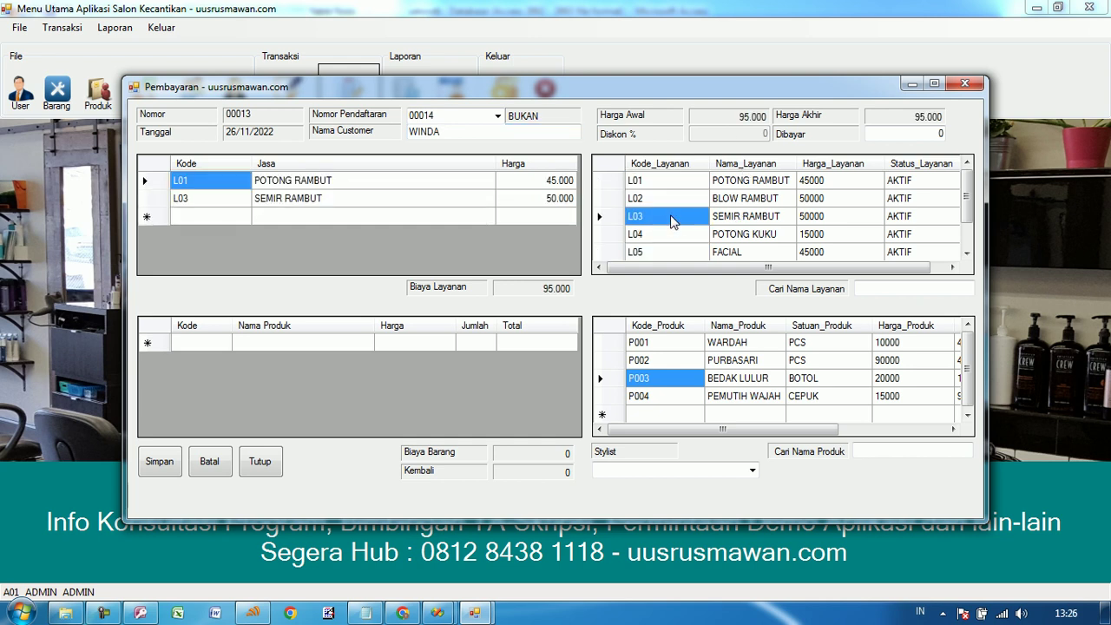
double_click(673, 234)
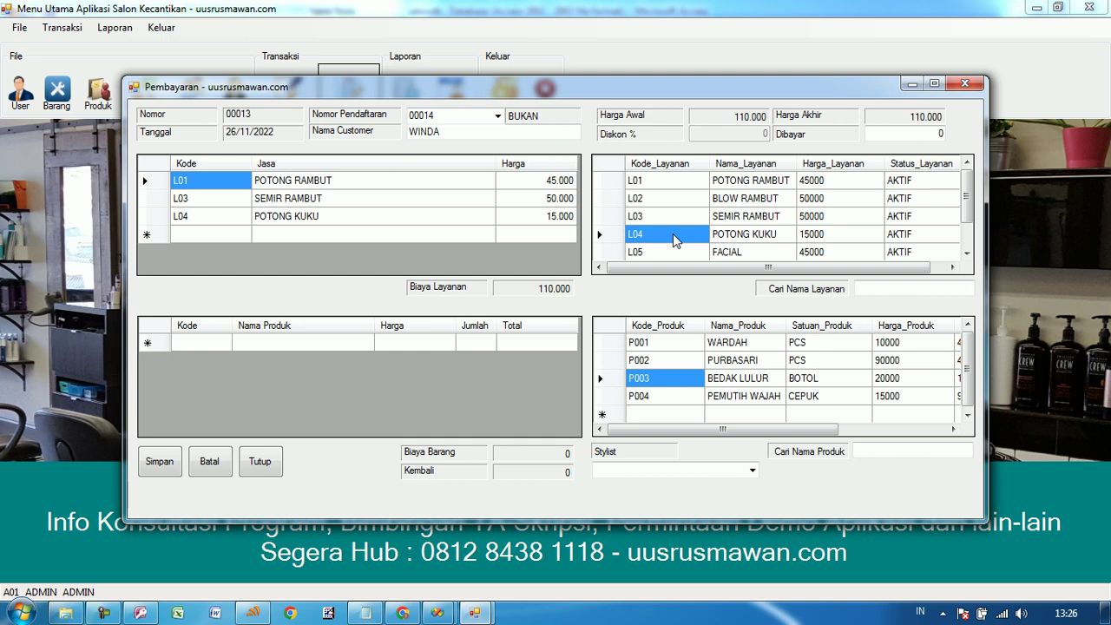
double_click(661, 361)
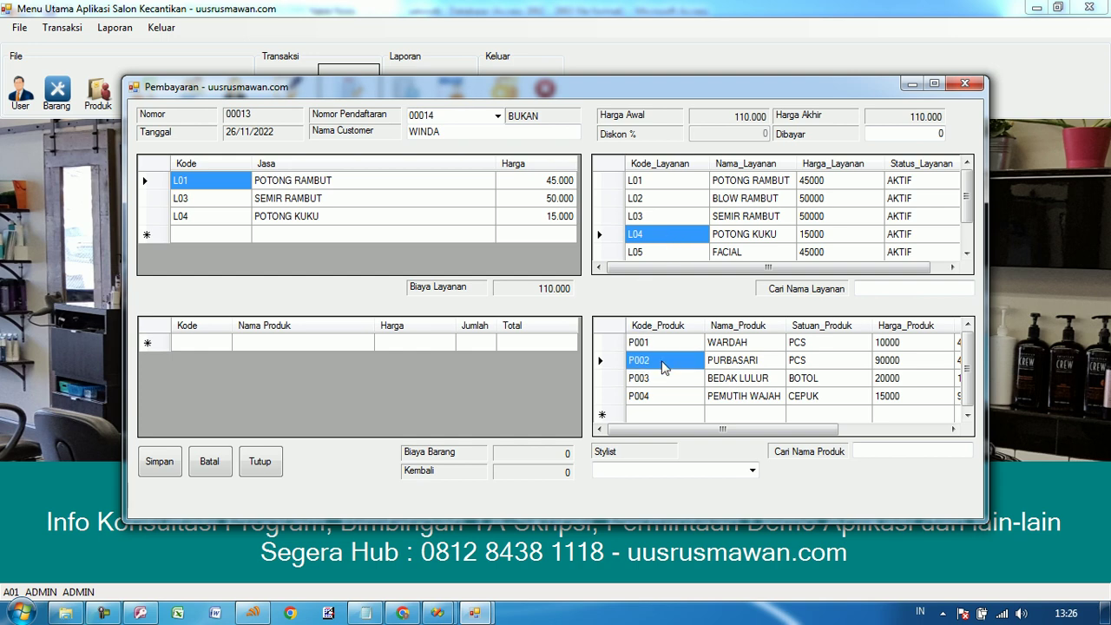
double_click(661, 397)
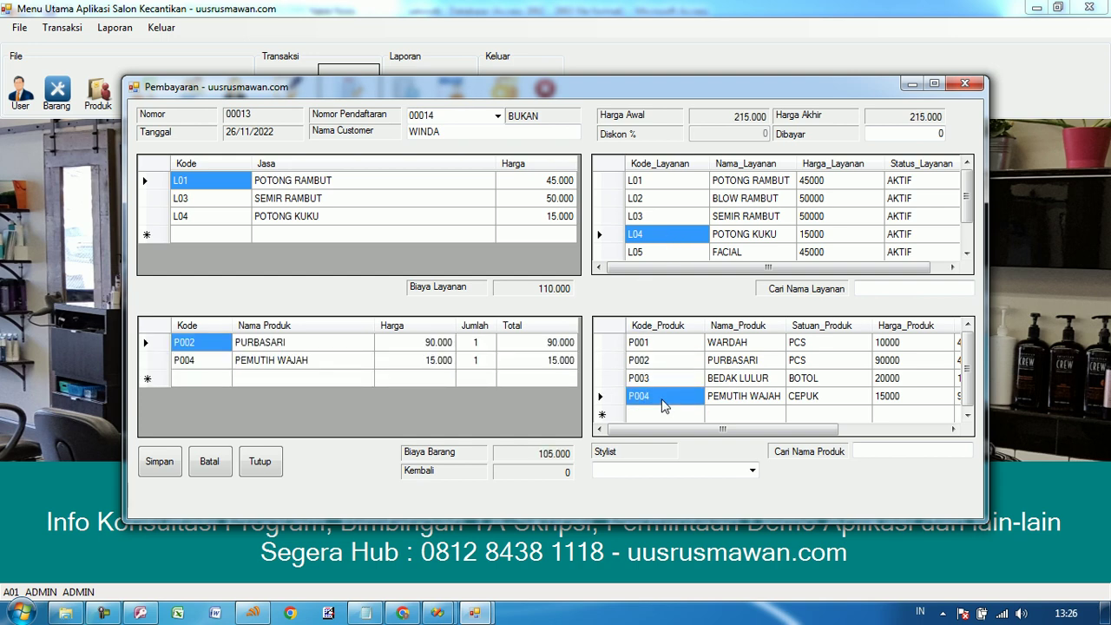
- Set the amount paid to 220.000 and assign stylist K01 to the non-member's payment
left_click(937, 134)
type("220.000")
key("Tab")
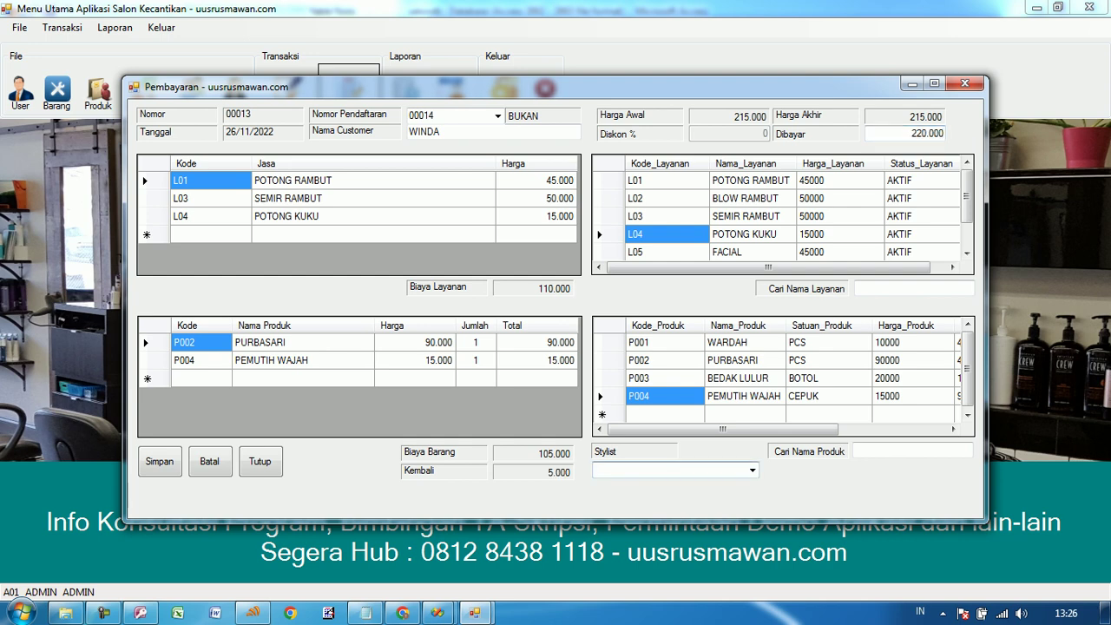
left_click(750, 471)
left_click(667, 483)
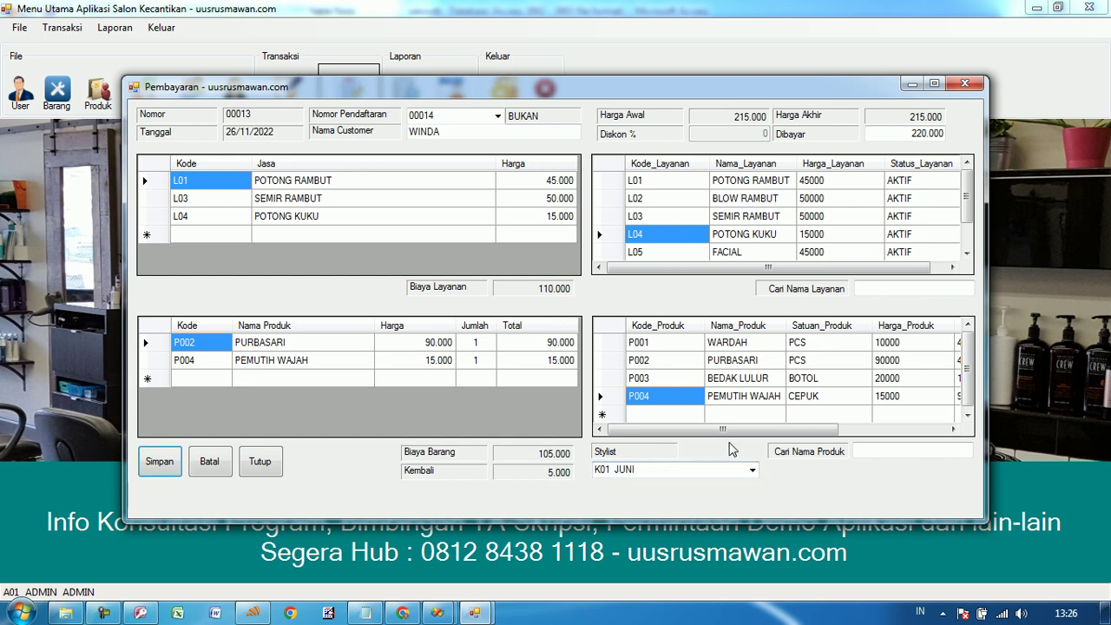
- Save the non-member's payment without printing the invoice and close the payment form
left_click(159, 463)
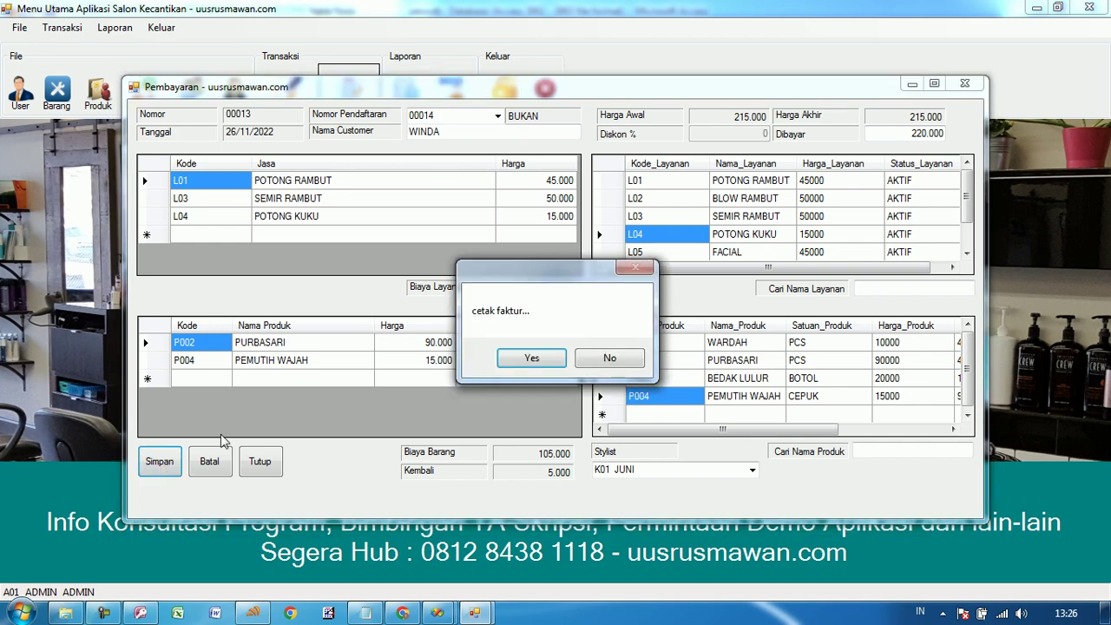
left_click(607, 358)
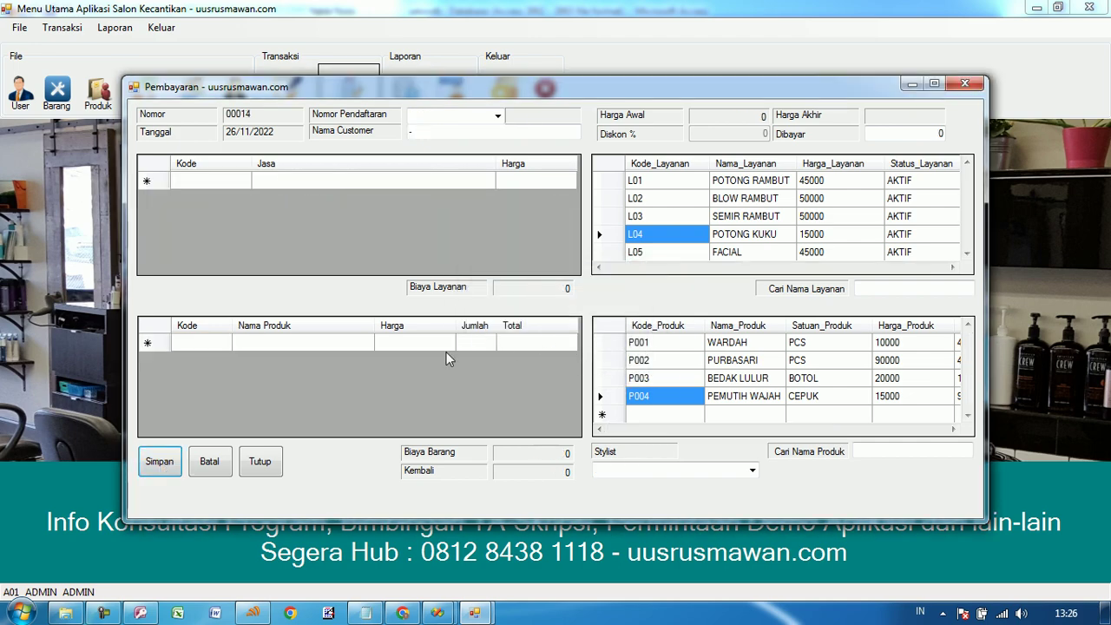
left_click(261, 463)
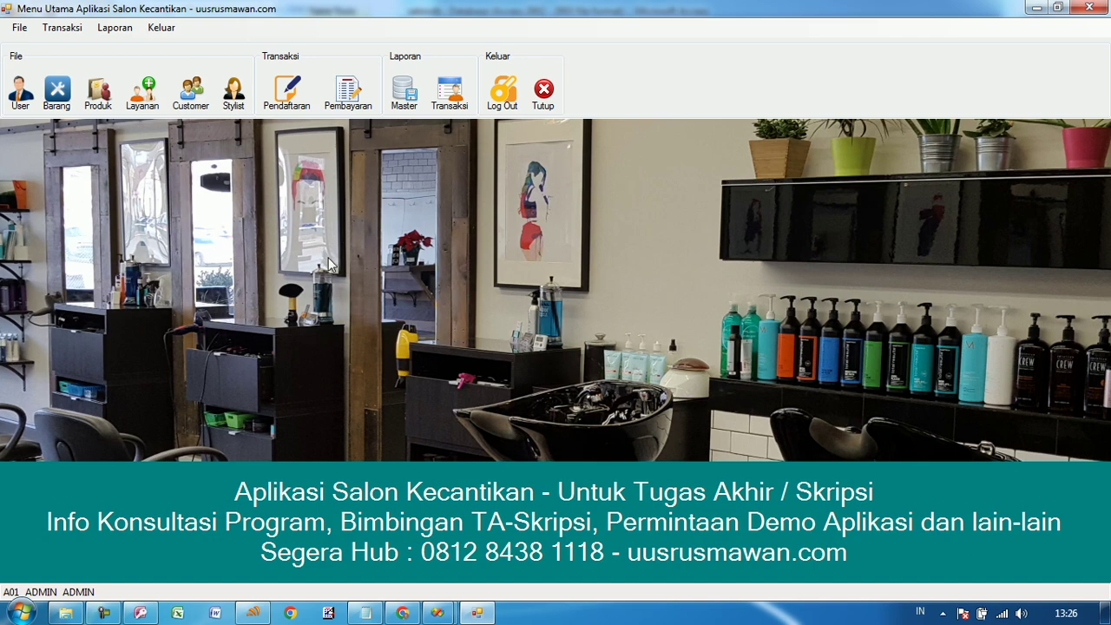
- Open the transaction reports and view the registration report for status TERDAFTAR and for status SELESAI
left_click(450, 102)
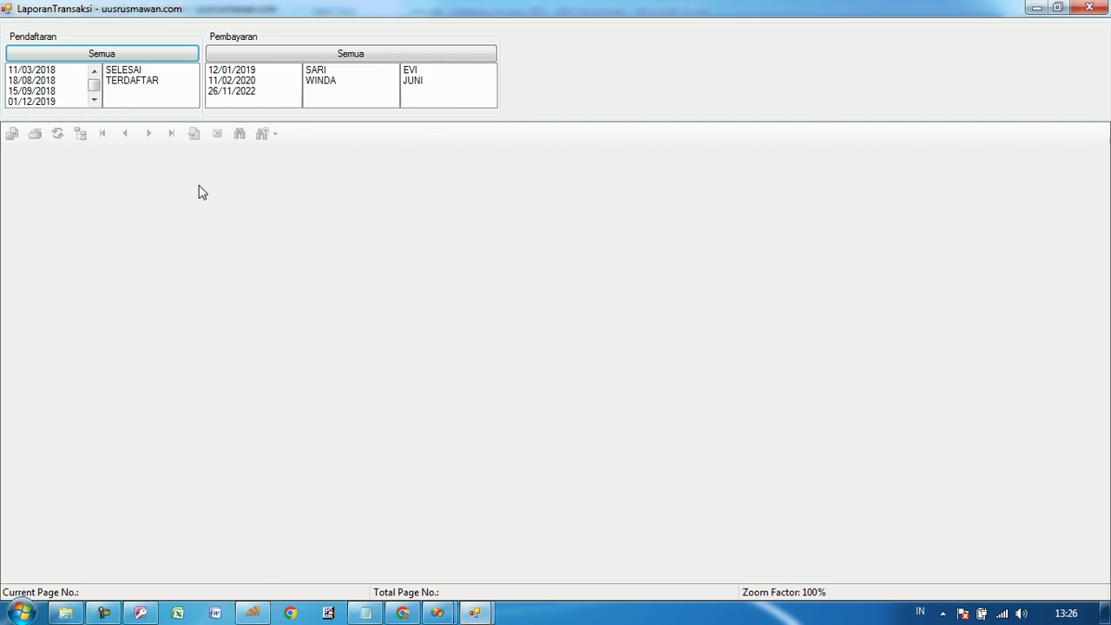
left_click(93, 101)
left_click(93, 100)
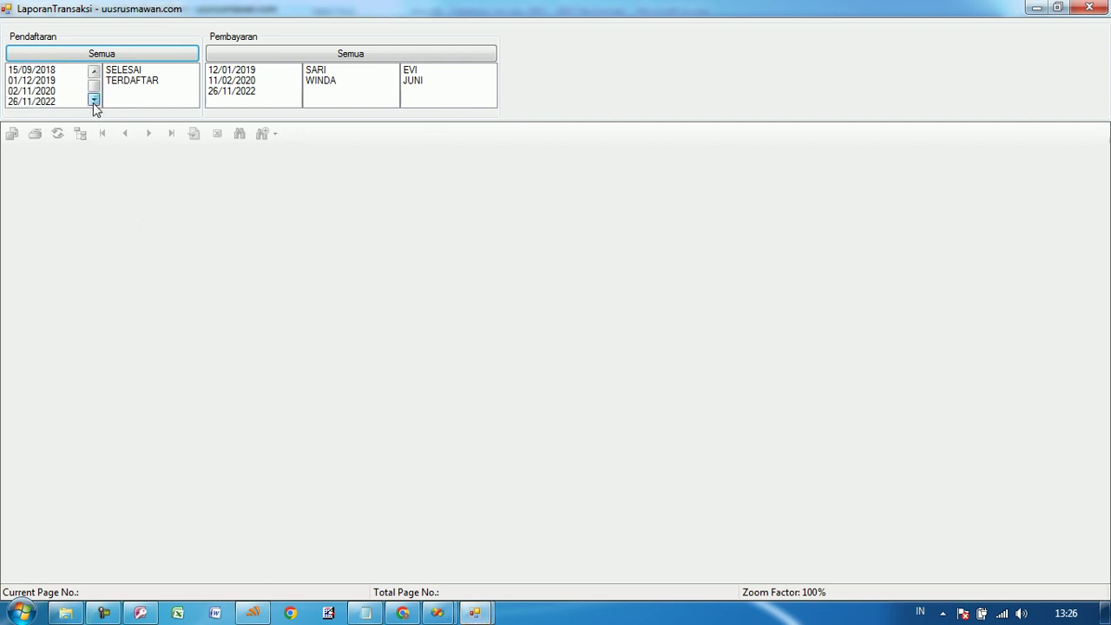
left_click(134, 81)
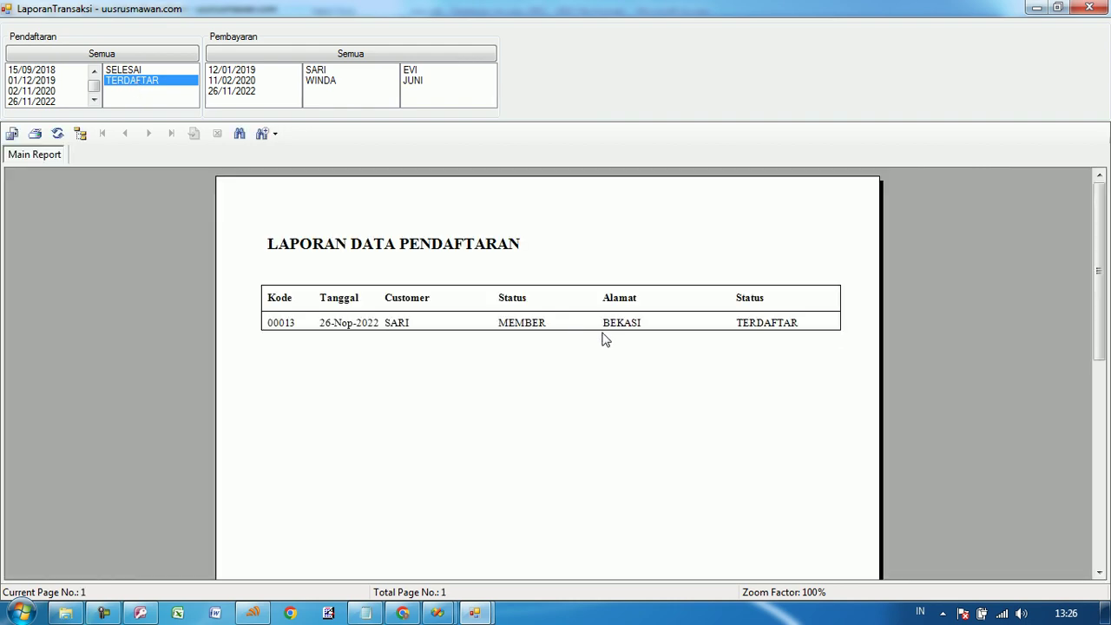
left_click(126, 71)
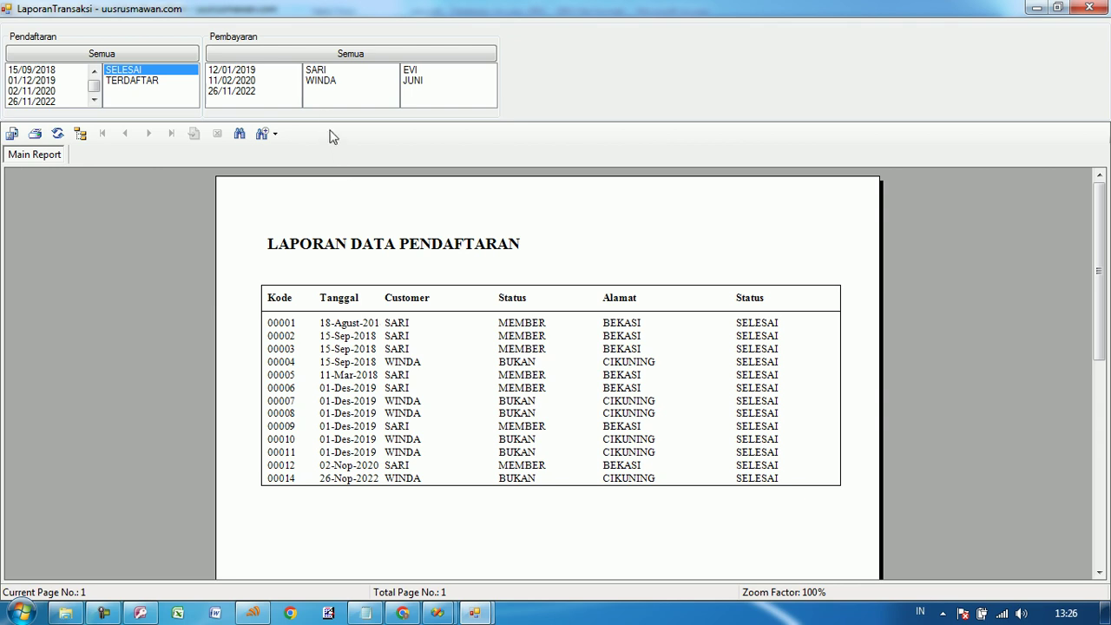
- View the payment report by date 12/01/2019, by the first customer and by the first stylist, examine the Biaya amounts and close the reports
left_click(240, 73)
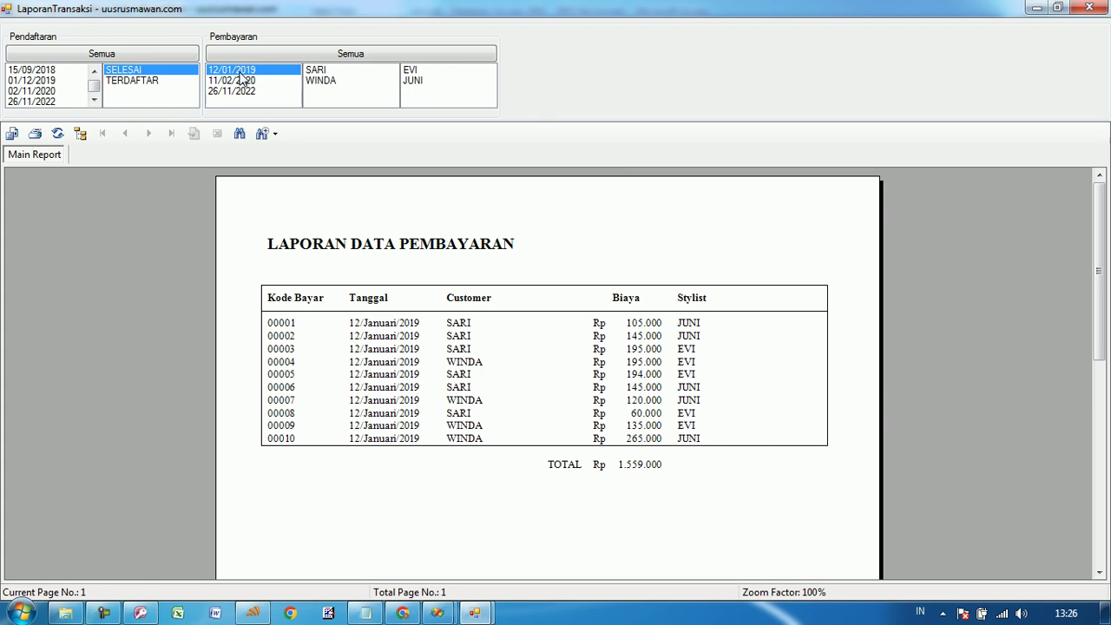
left_click(323, 71)
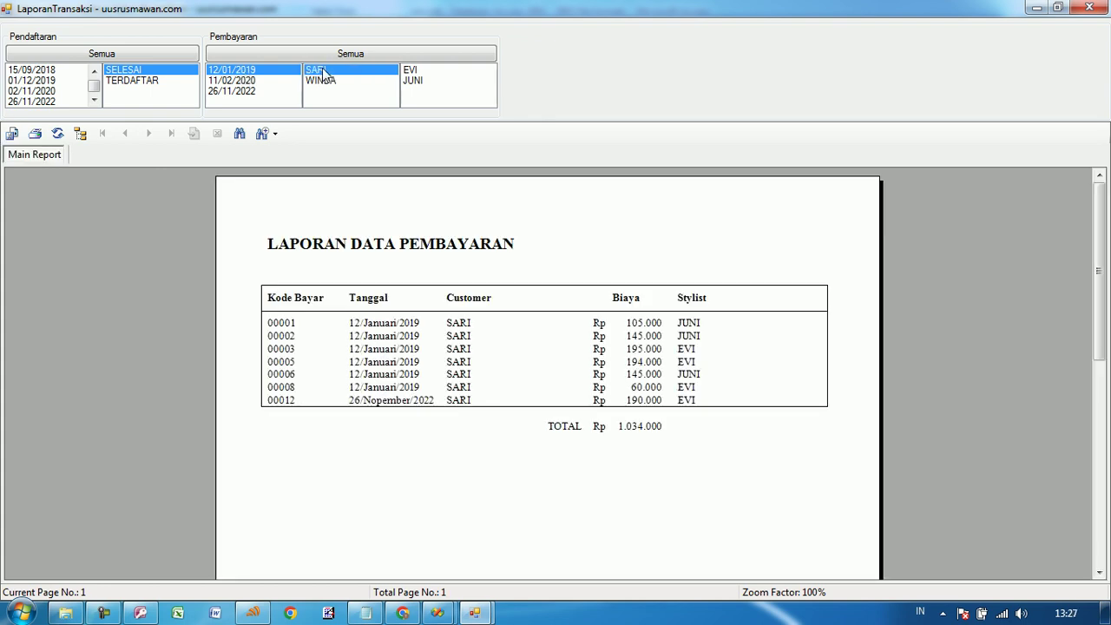
left_click(416, 72)
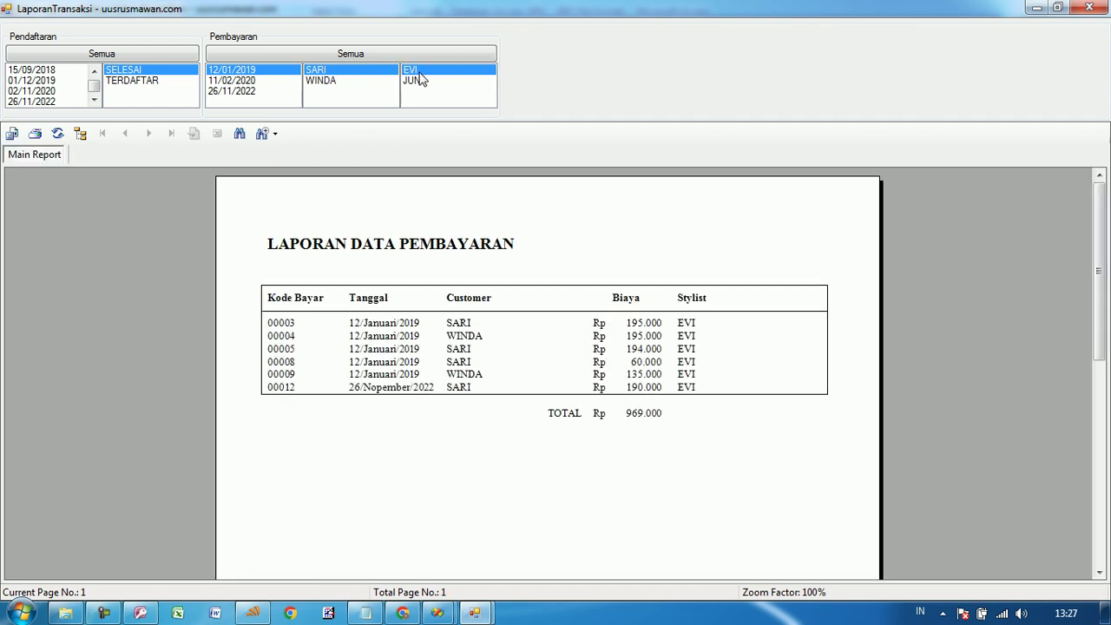
left_click(639, 339)
left_click(639, 343)
left_click(643, 350)
left_click(649, 363)
left_click(648, 375)
left_click(648, 387)
left_click(1095, 11)
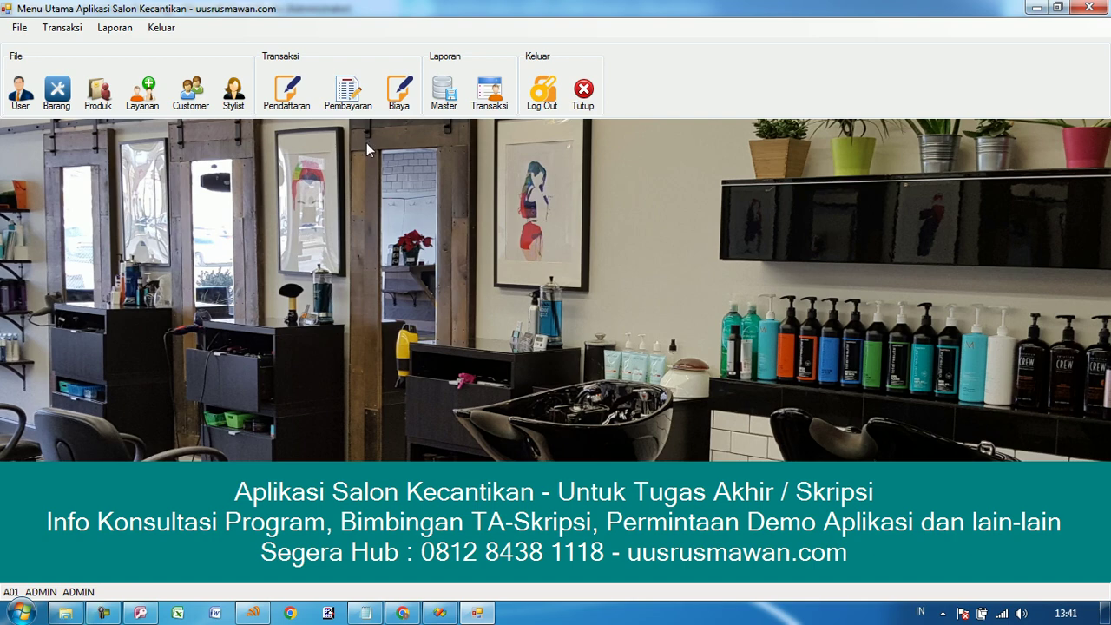
- Check the pending registration 00013 in a new payment and close the payment form without saving
left_click(350, 96)
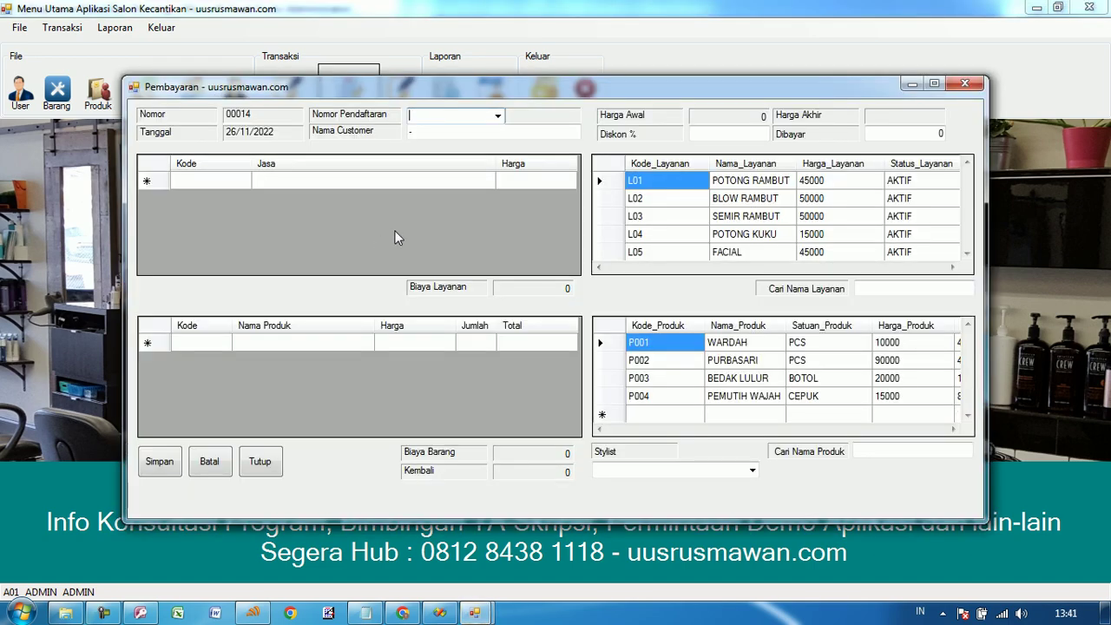
left_click(497, 116)
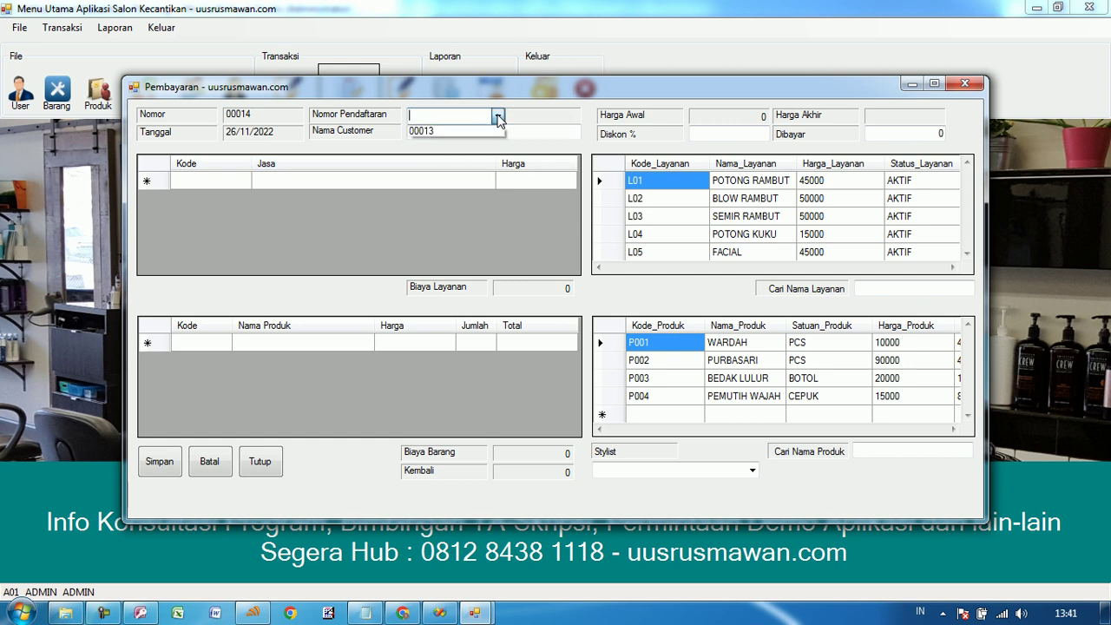
left_click(462, 132)
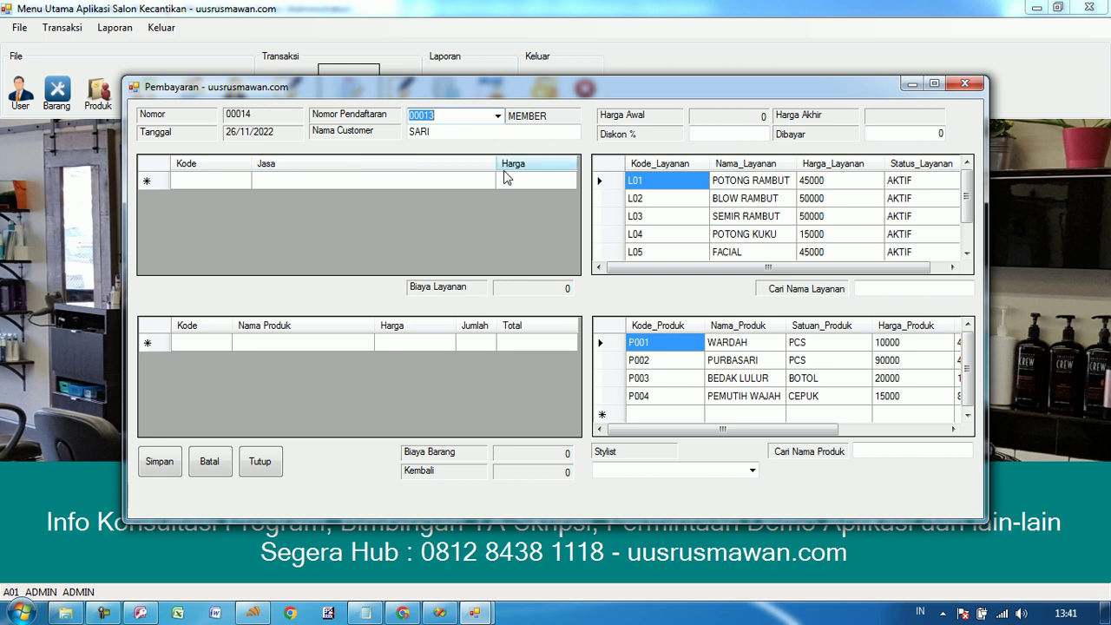
left_click(259, 461)
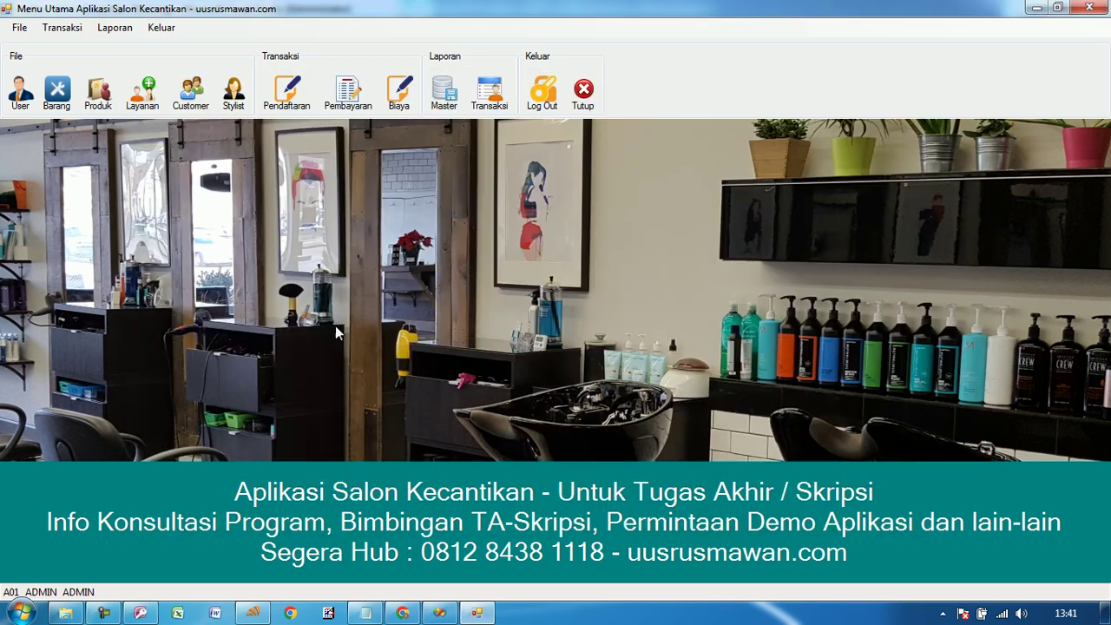
- Enter a BAYAR LISTRIK expense of 75.000 dated 26/11/2022 in the Pengeluaran Biaya form
left_click(397, 102)
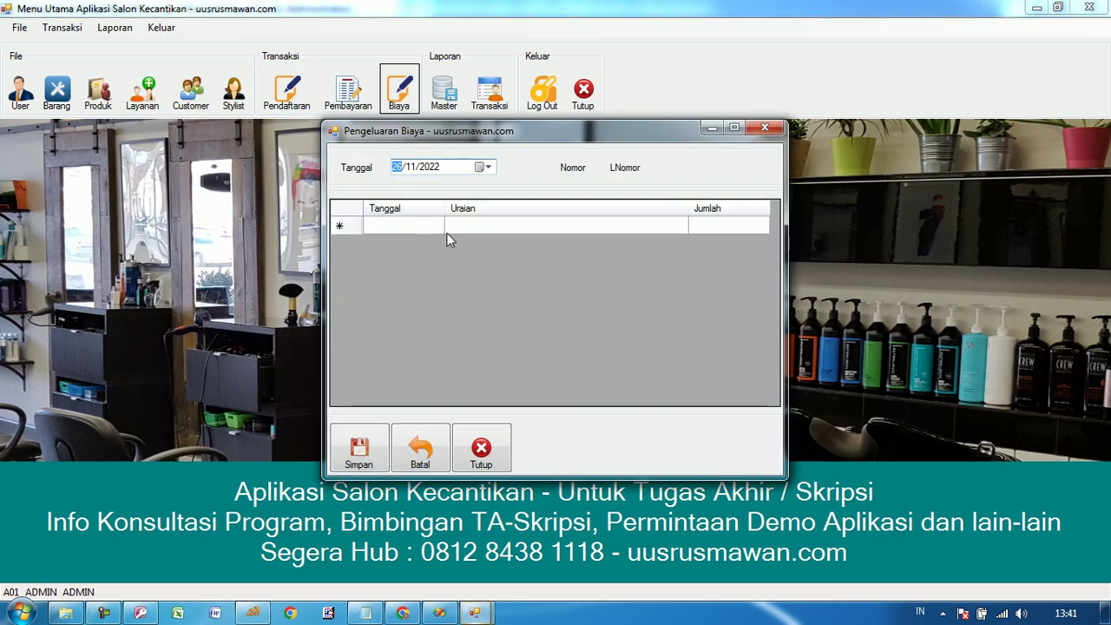
left_click(539, 227)
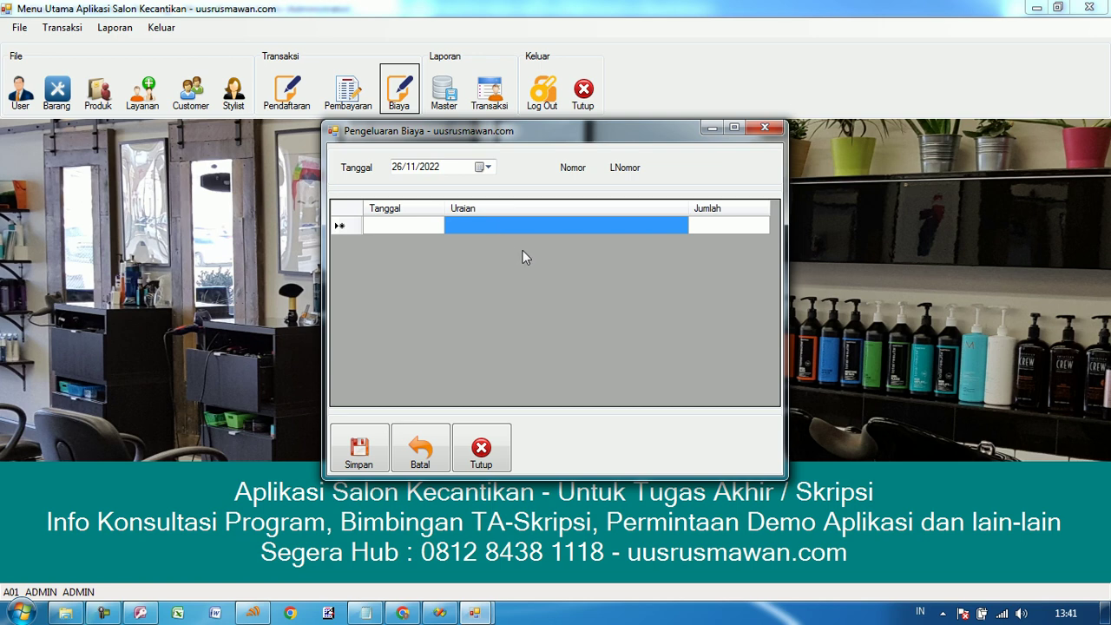
type("Baya")
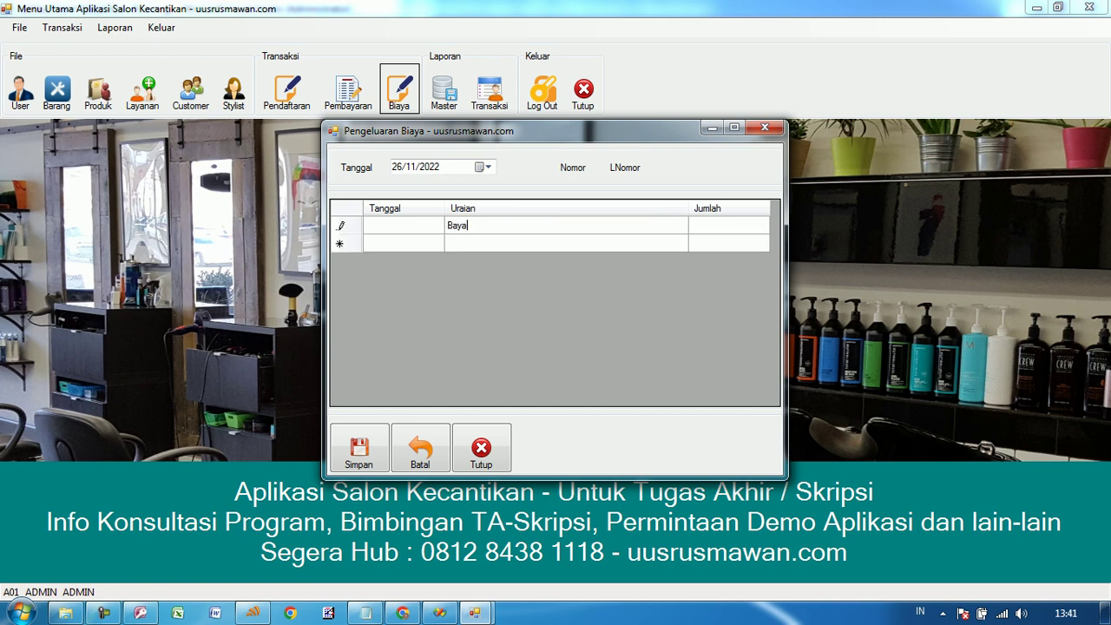
type("r Listrik")
key("Tab")
type("75000")
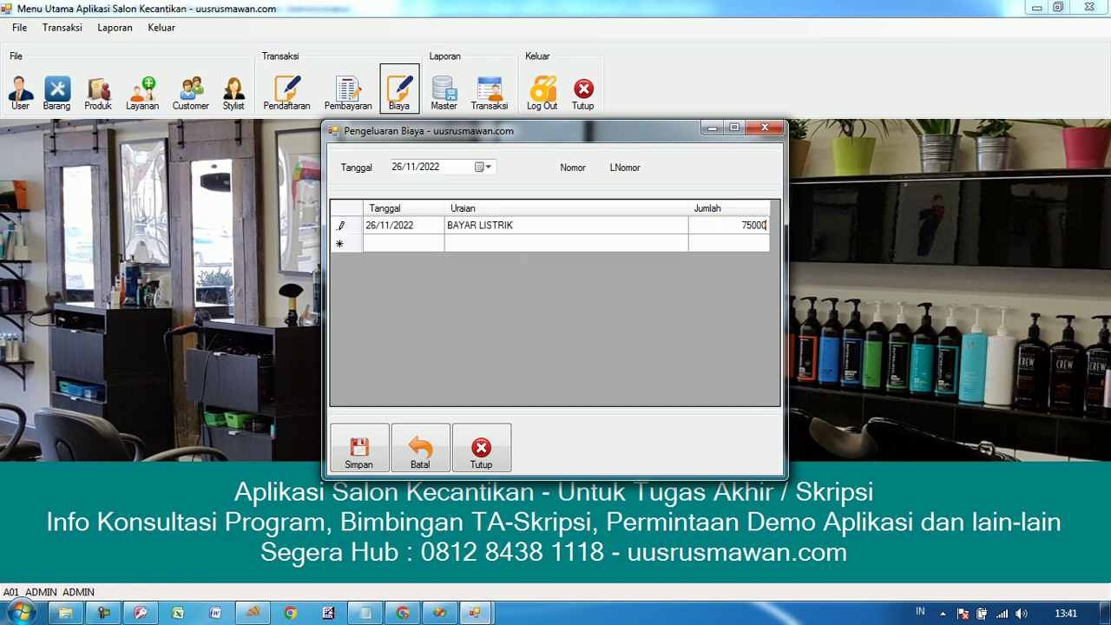
key("Tab")
- Add a BAYAR PULSA expense of 125.000, save the expenses and close the form
type("Bay")
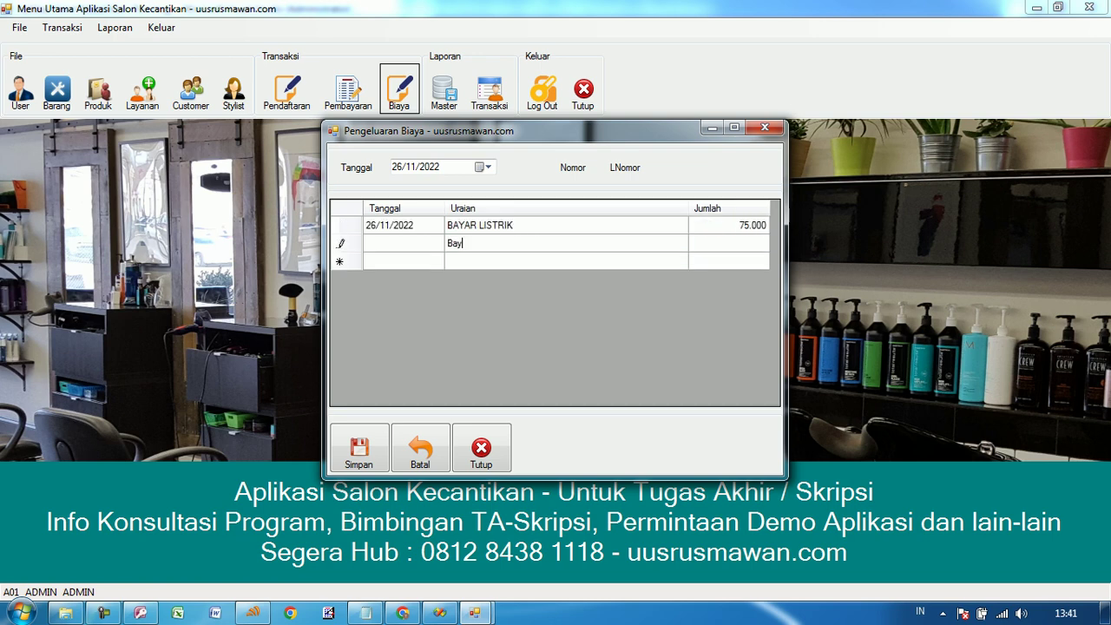
type("ar Pulsa")
key("Tab")
type("125000")
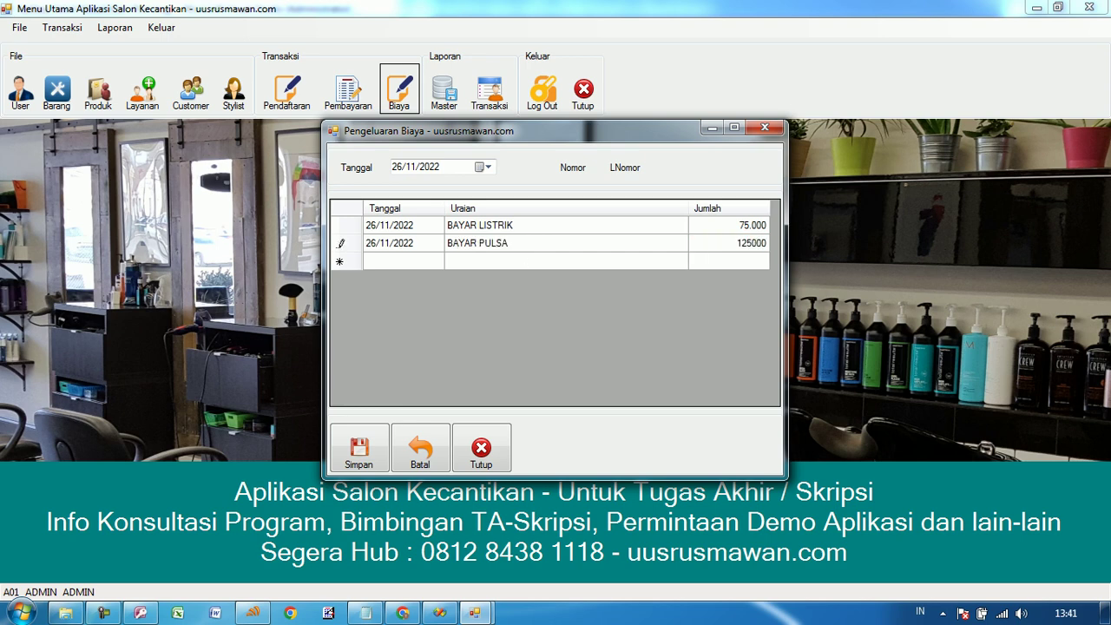
left_click(523, 253)
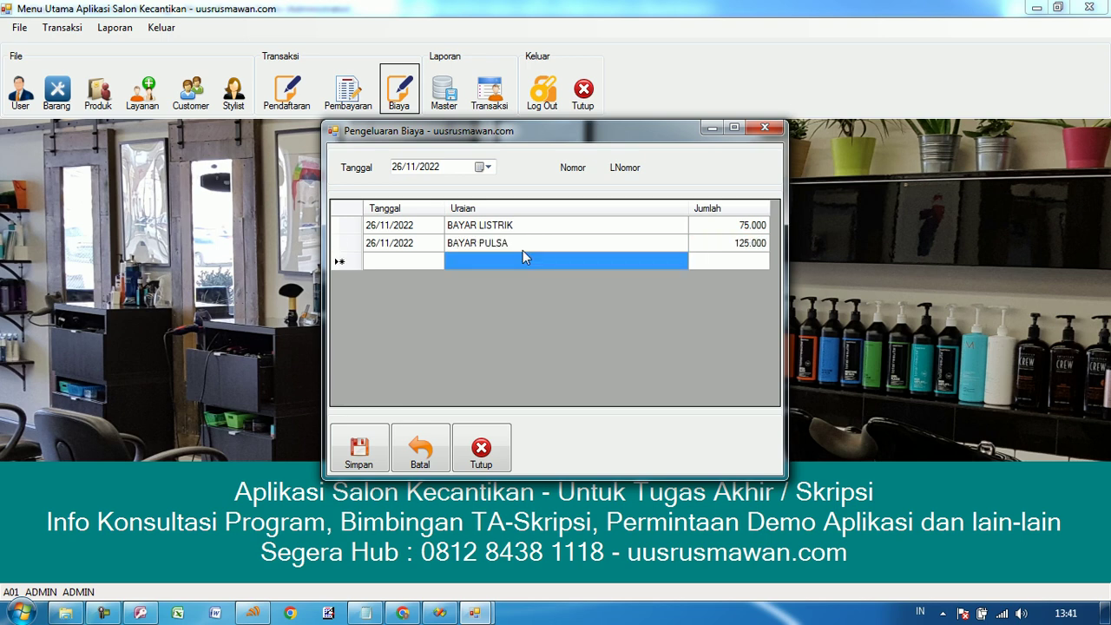
left_click(362, 449)
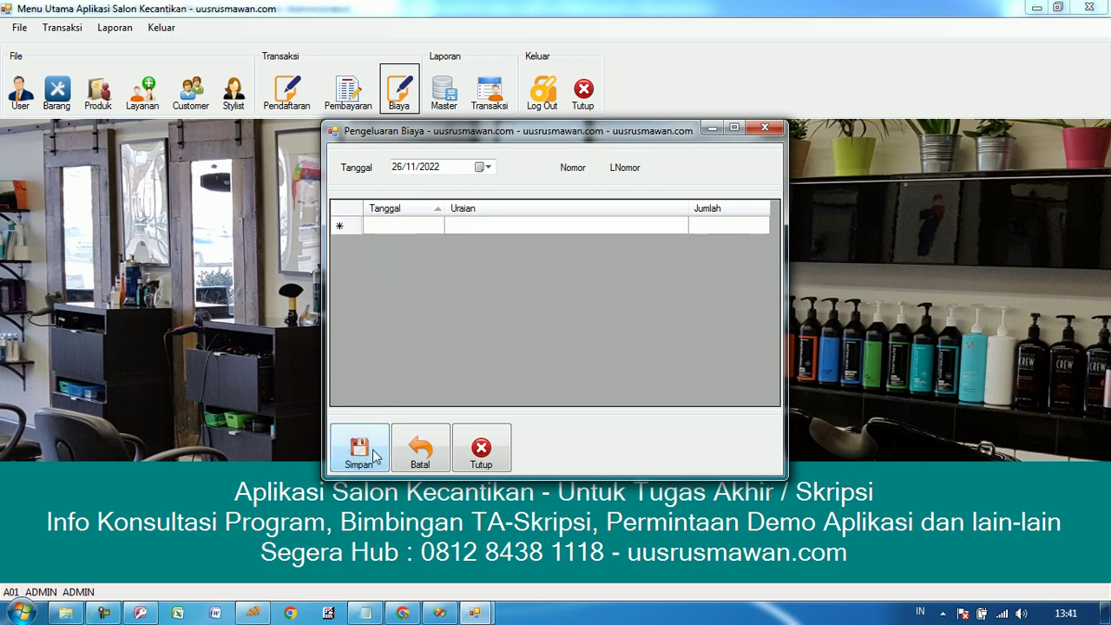
left_click(480, 449)
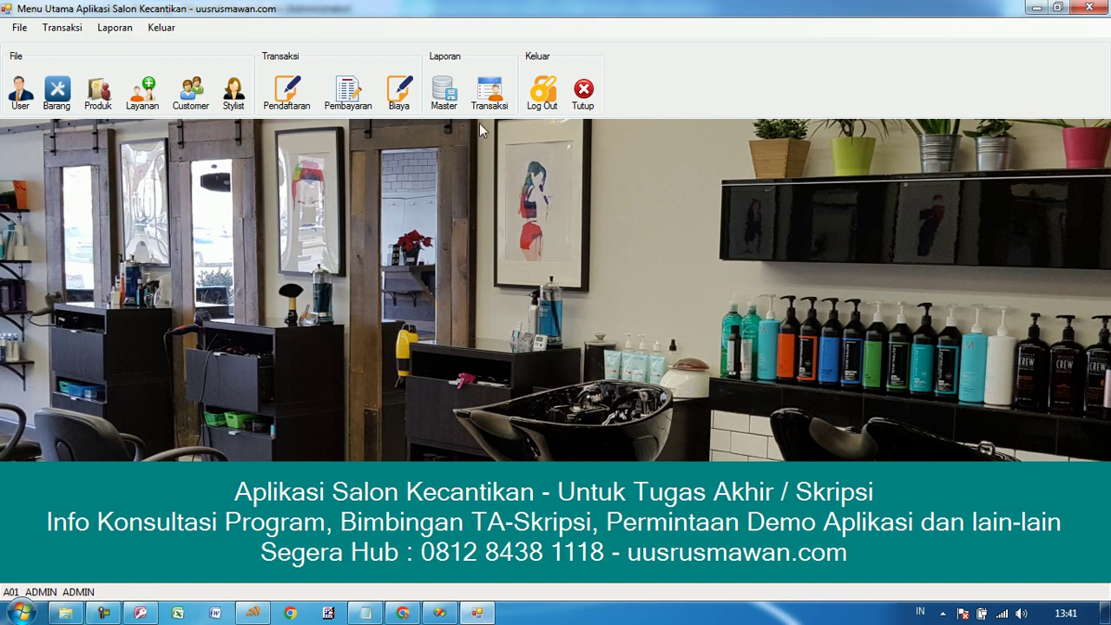
- Reopen the transaction reports and view the registrations with status SELESAI, followed by those with status TERDAFTAR
left_click(488, 94)
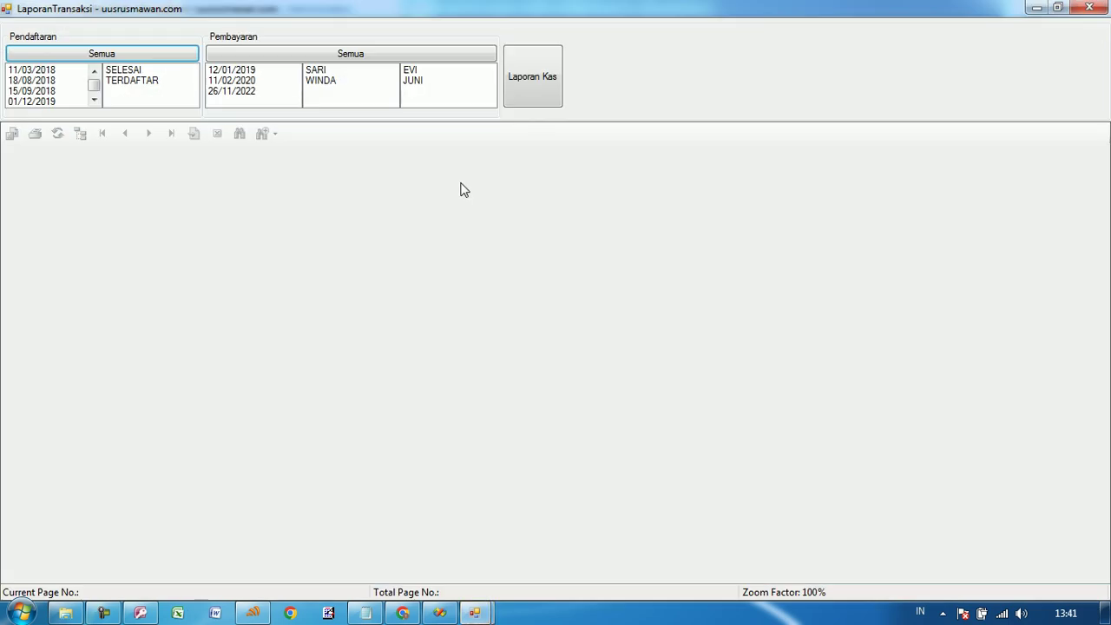
left_click(131, 71)
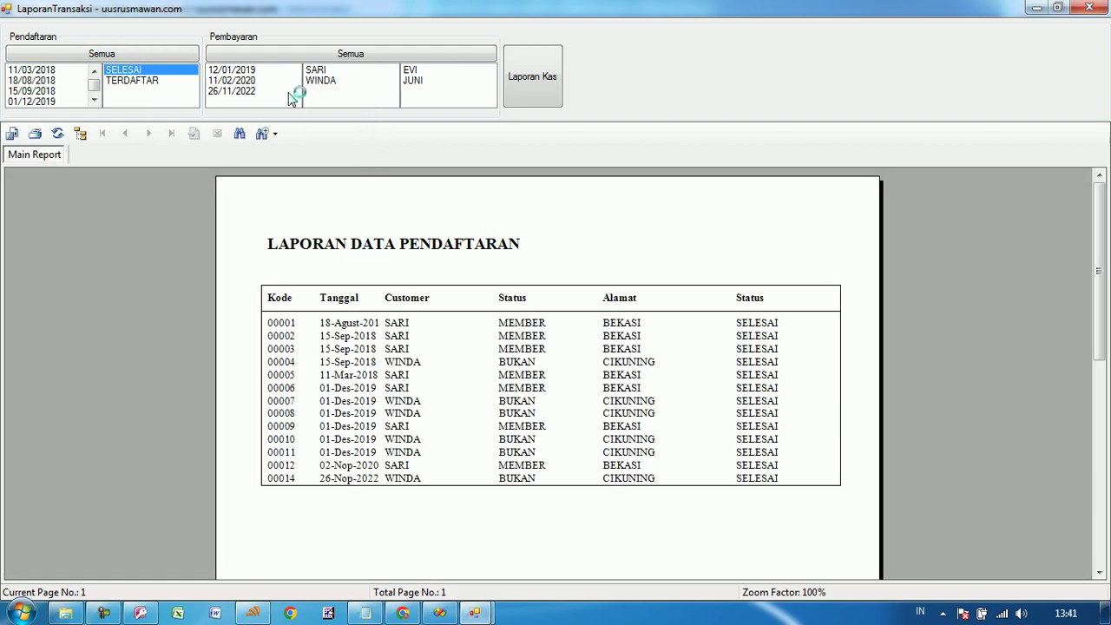
left_click(163, 83)
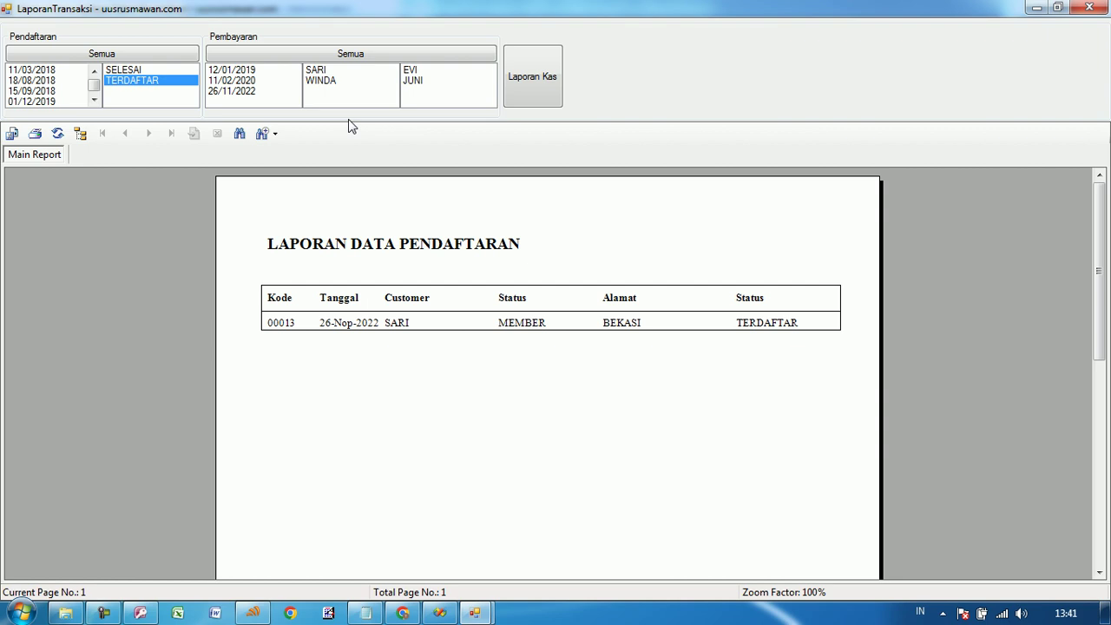
- View the daily (Harian) cash report for 26 Nopember 2022 and close the report windows
left_click(529, 86)
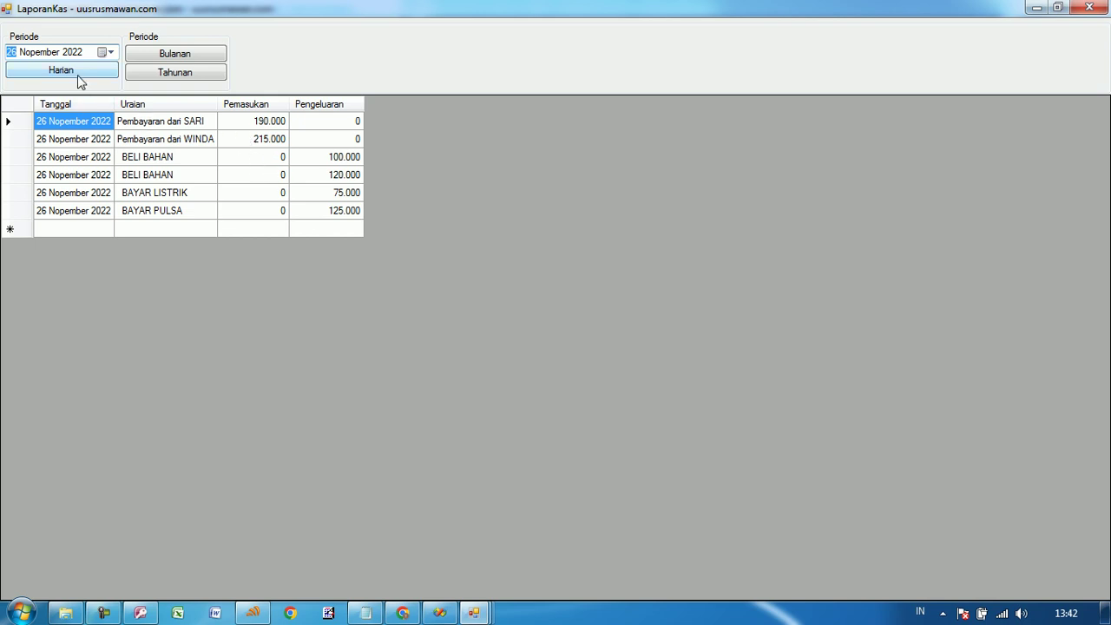
left_click(1088, 7)
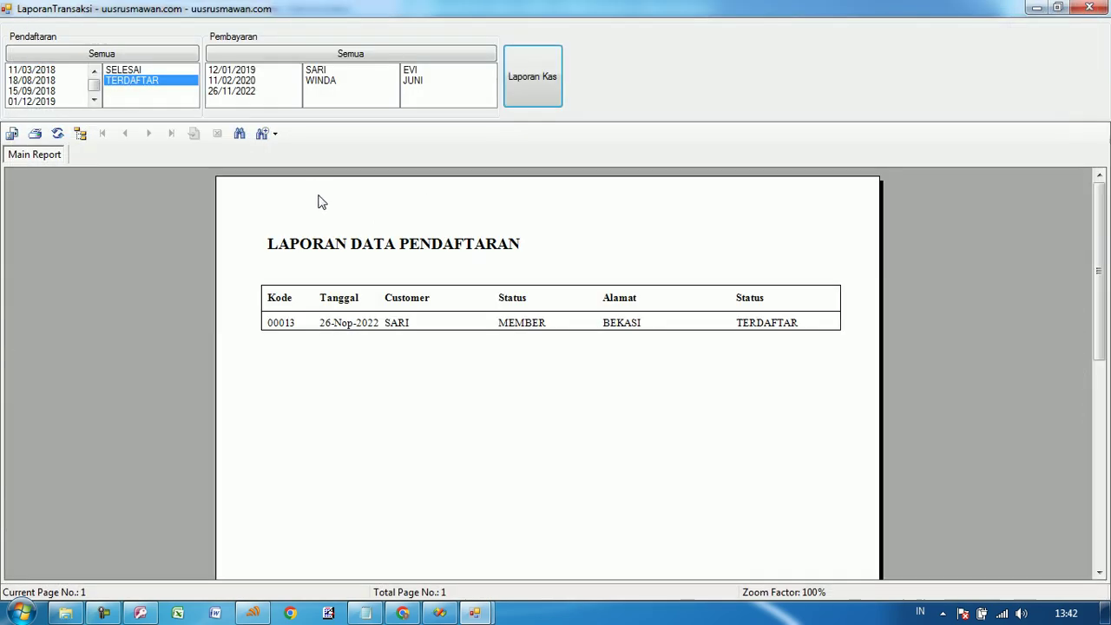
left_click(1090, 11)
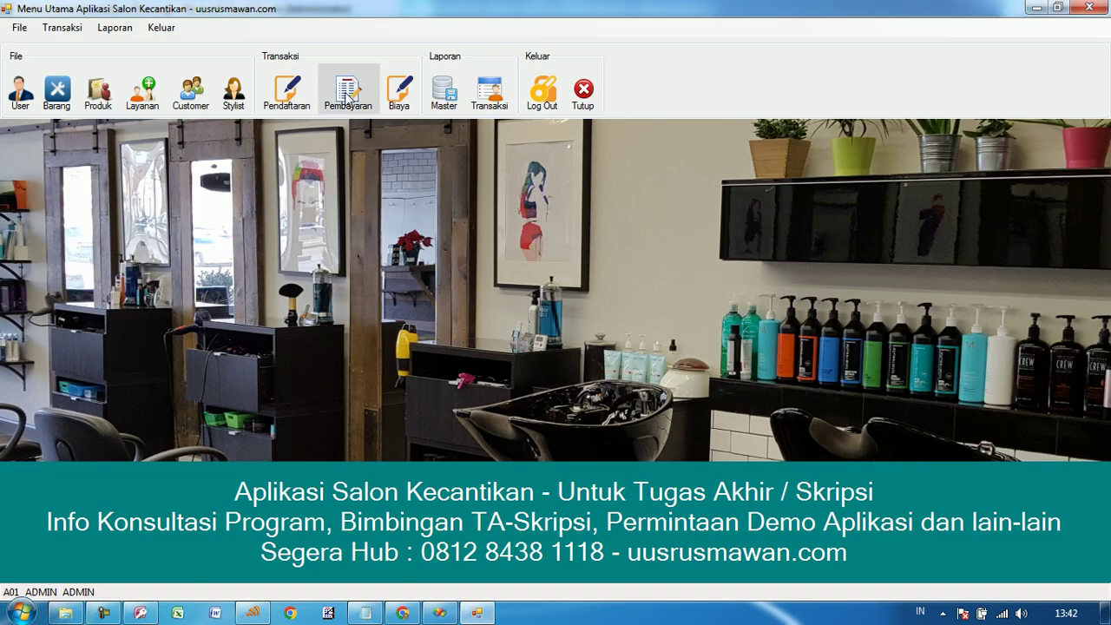
- Look over the payment, registration and transaction report forms and close each one
left_click(346, 97)
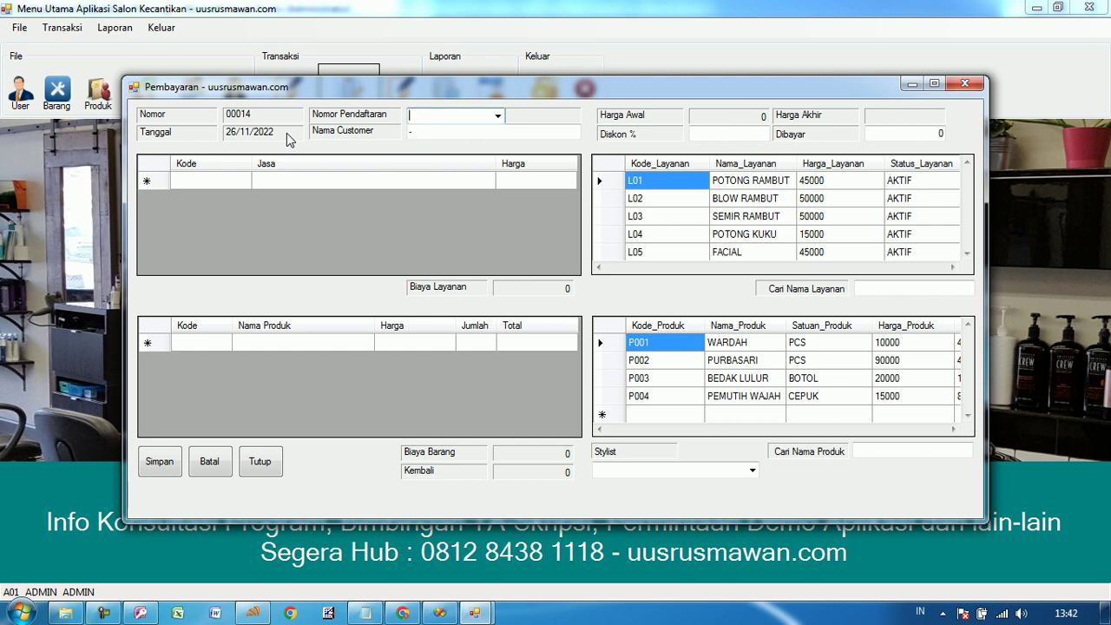
left_click(261, 462)
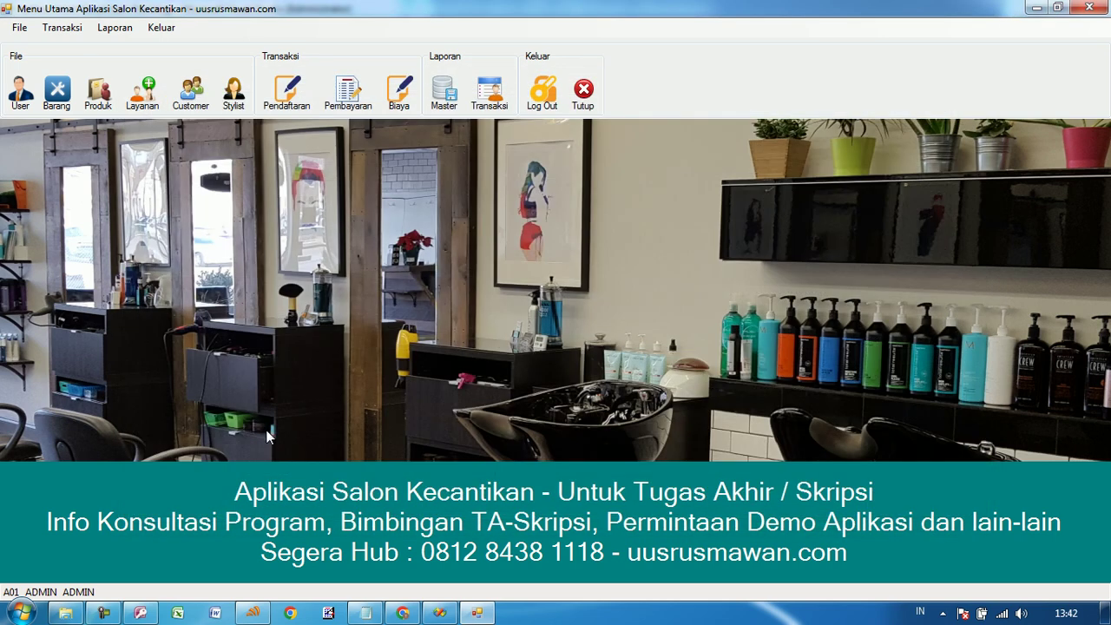
left_click(285, 88)
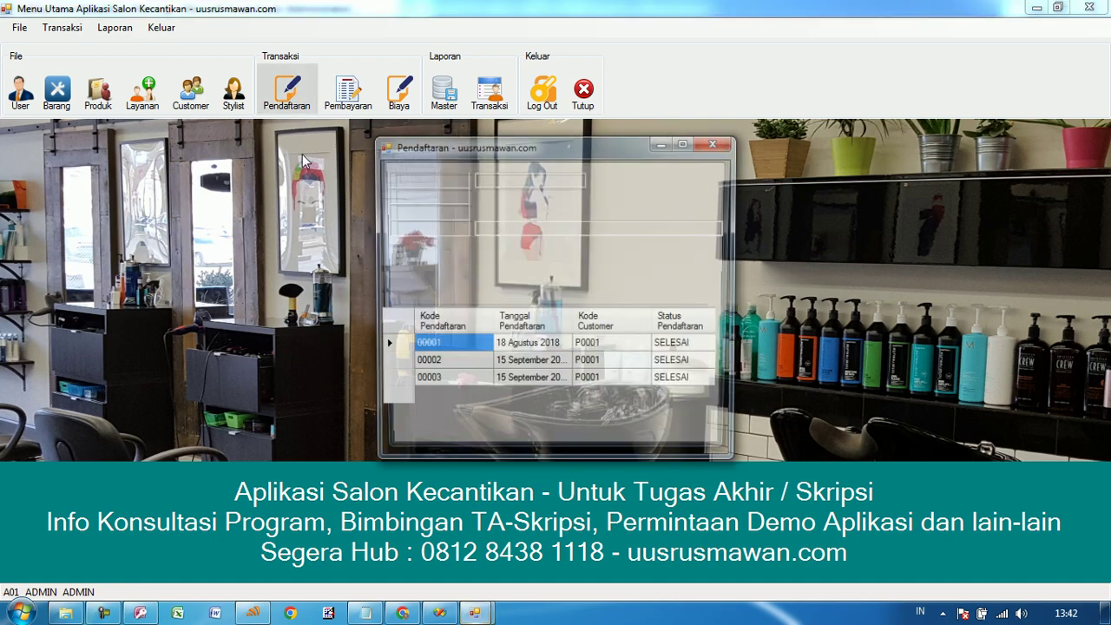
left_click(530, 280)
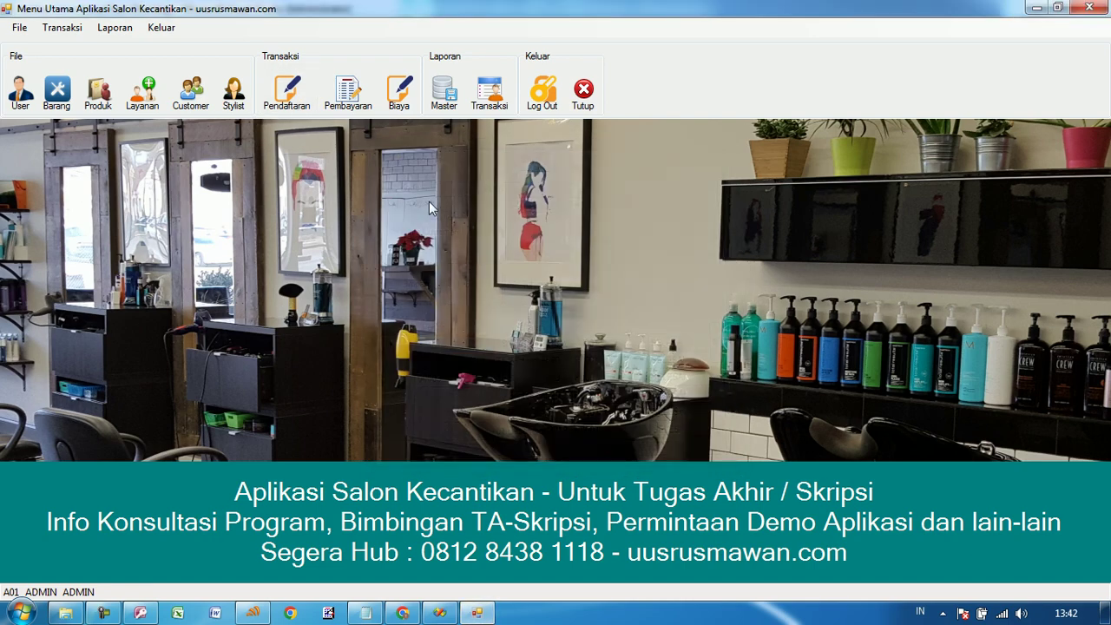
left_click(348, 89)
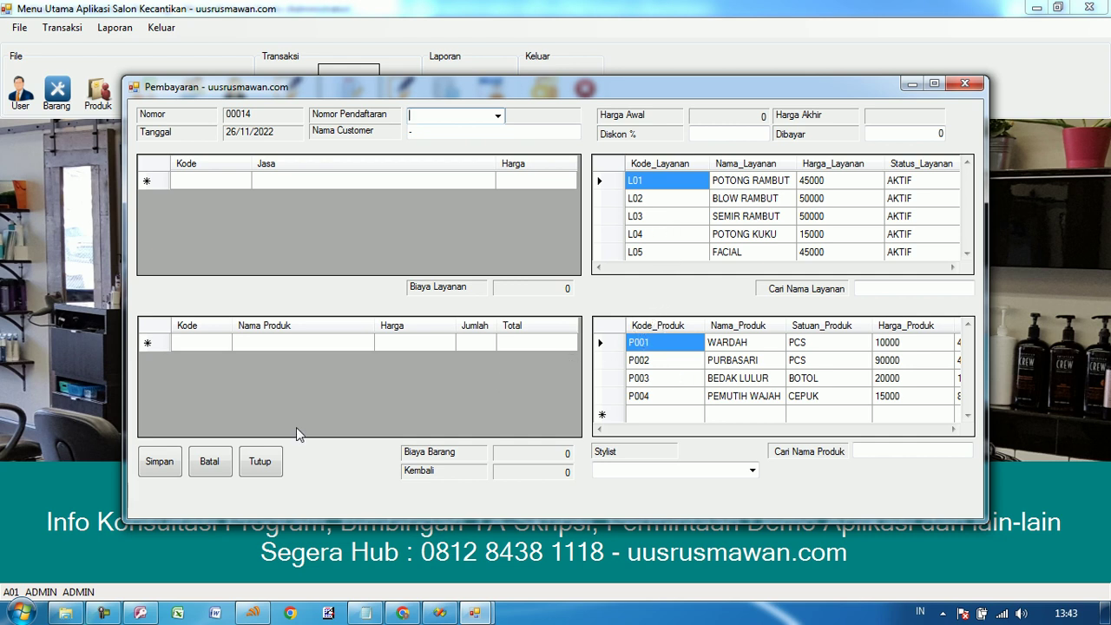
left_click(259, 461)
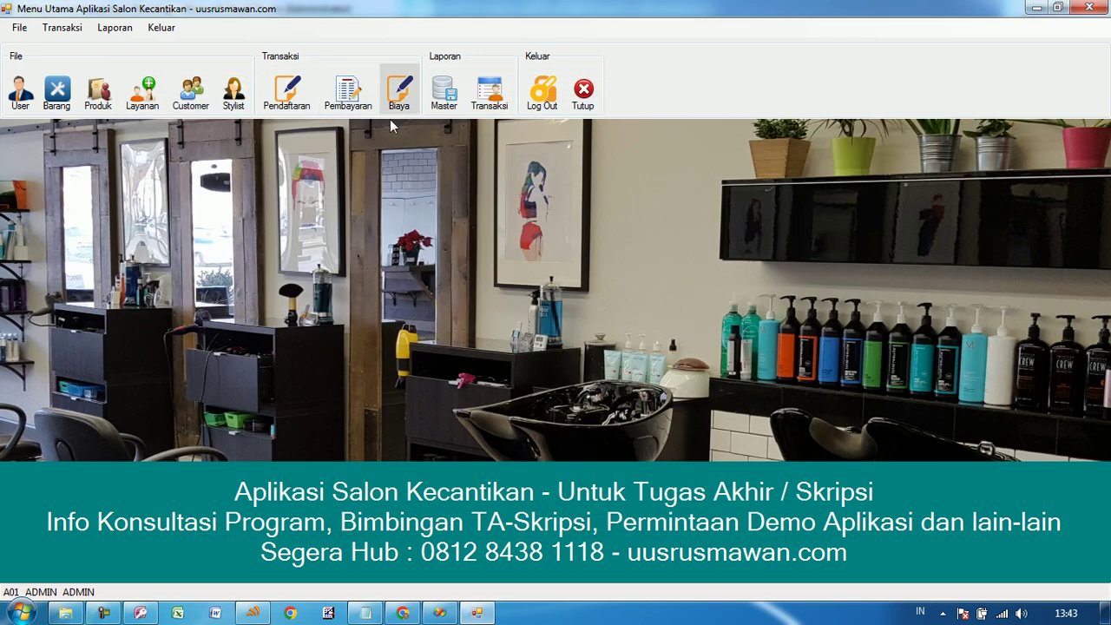
left_click(489, 91)
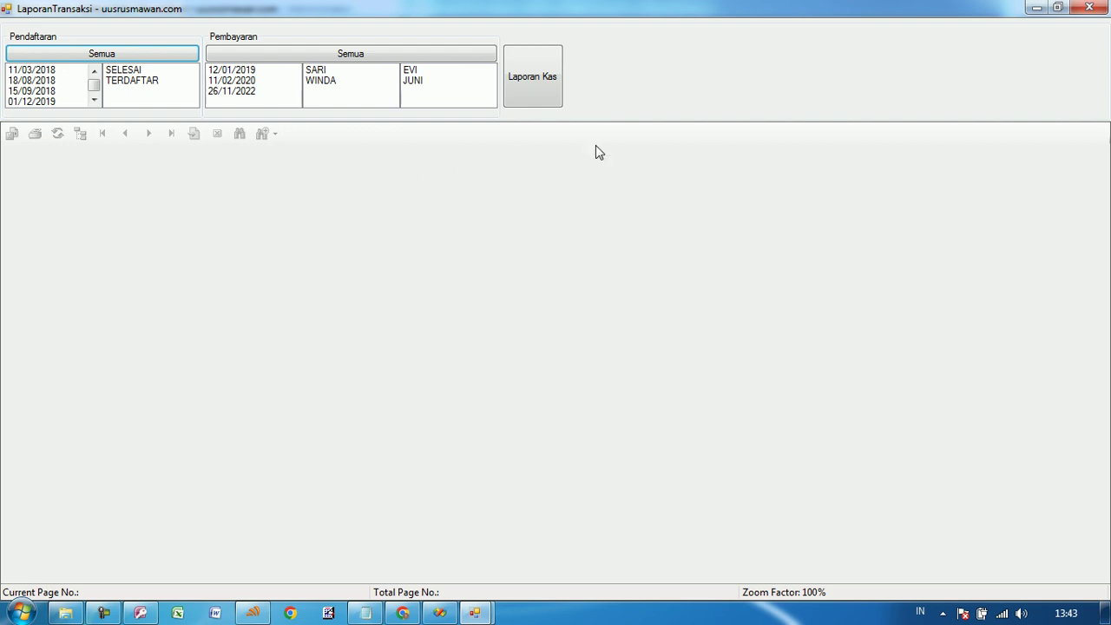
left_click(1089, 8)
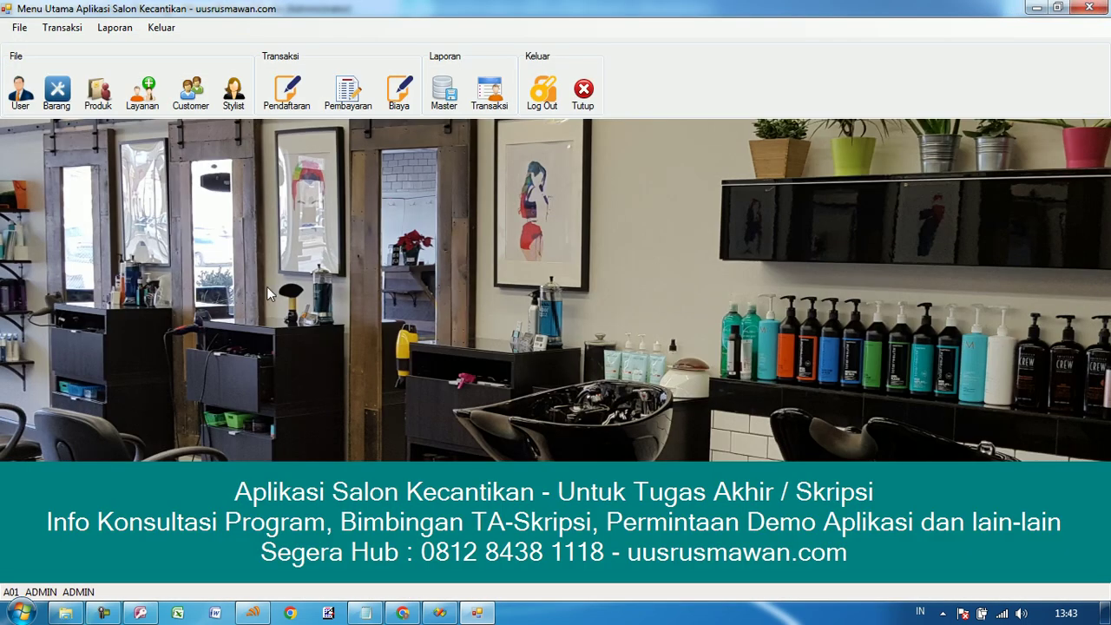